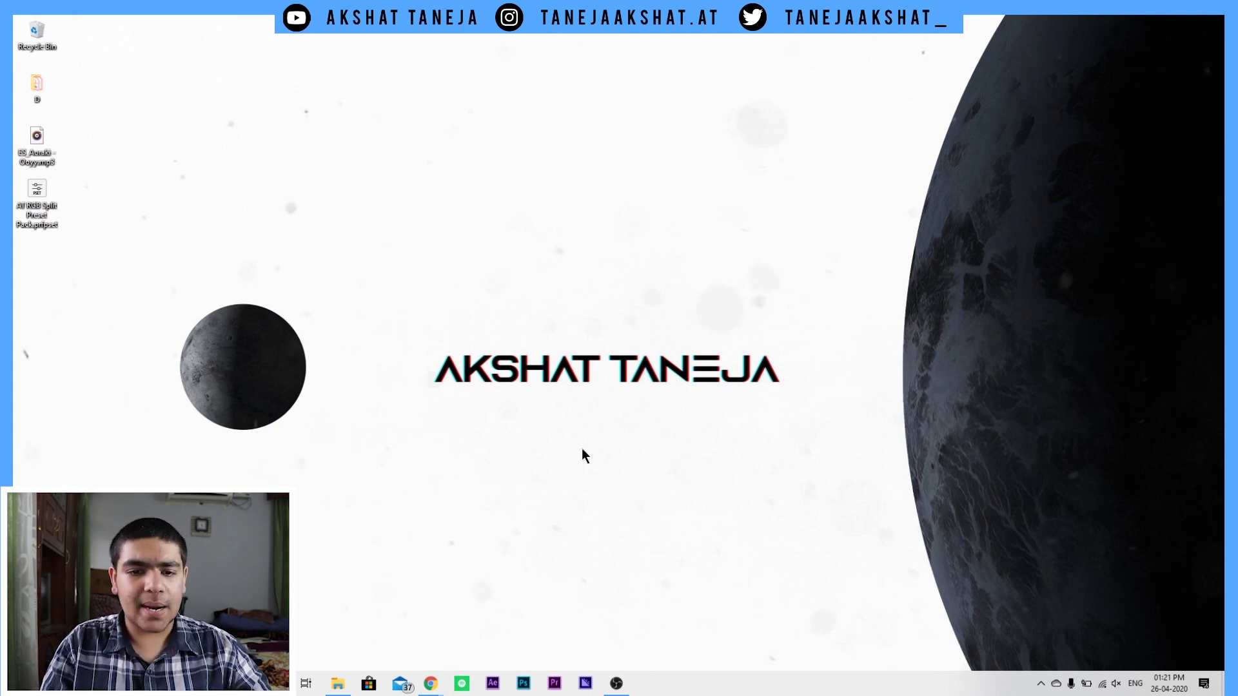
{"action": "mouse_move", "coordinate": [436, 686]}
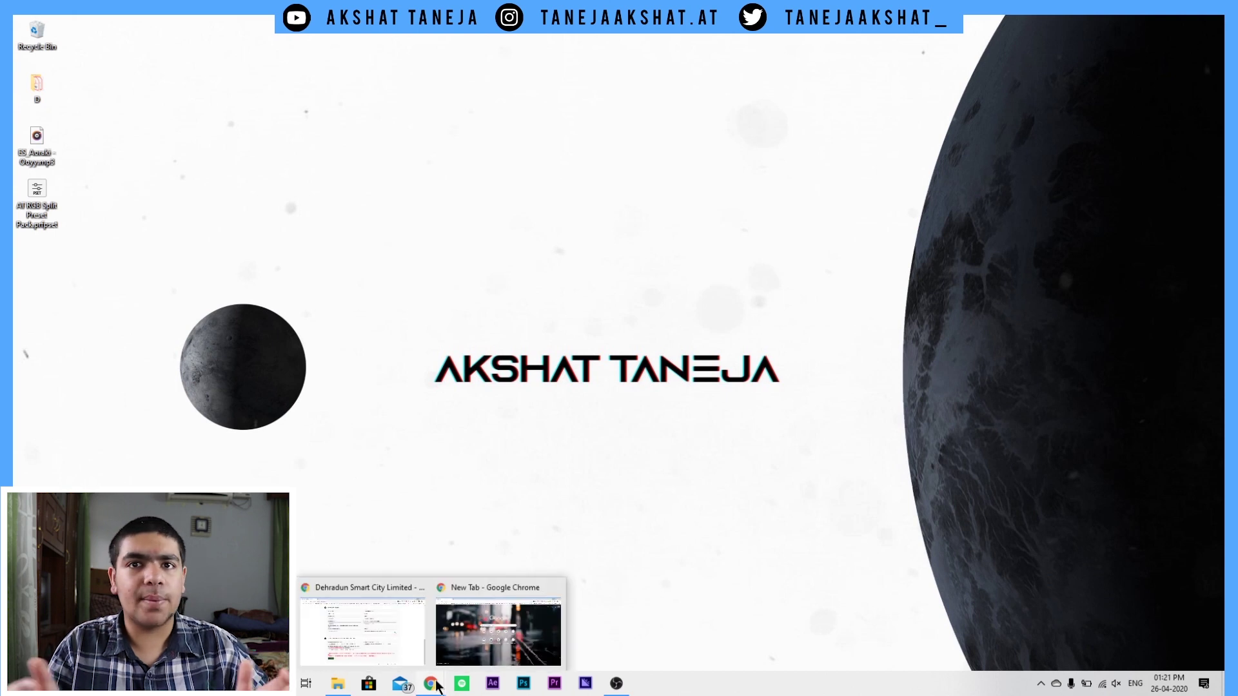
{"action": "left_click", "coordinate": [496, 631]}
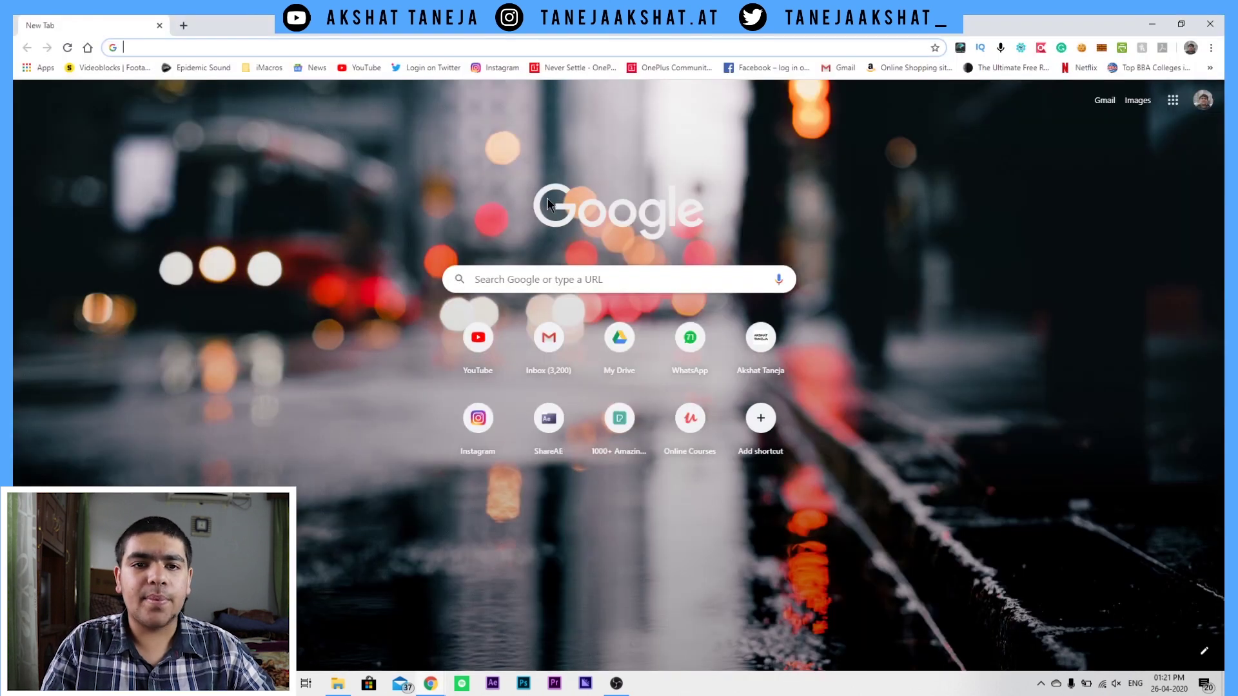
{"action": "left_click", "coordinate": [354, 48]}
{"action": "type", "text": "https://tii.ai/ifLK7h0"}
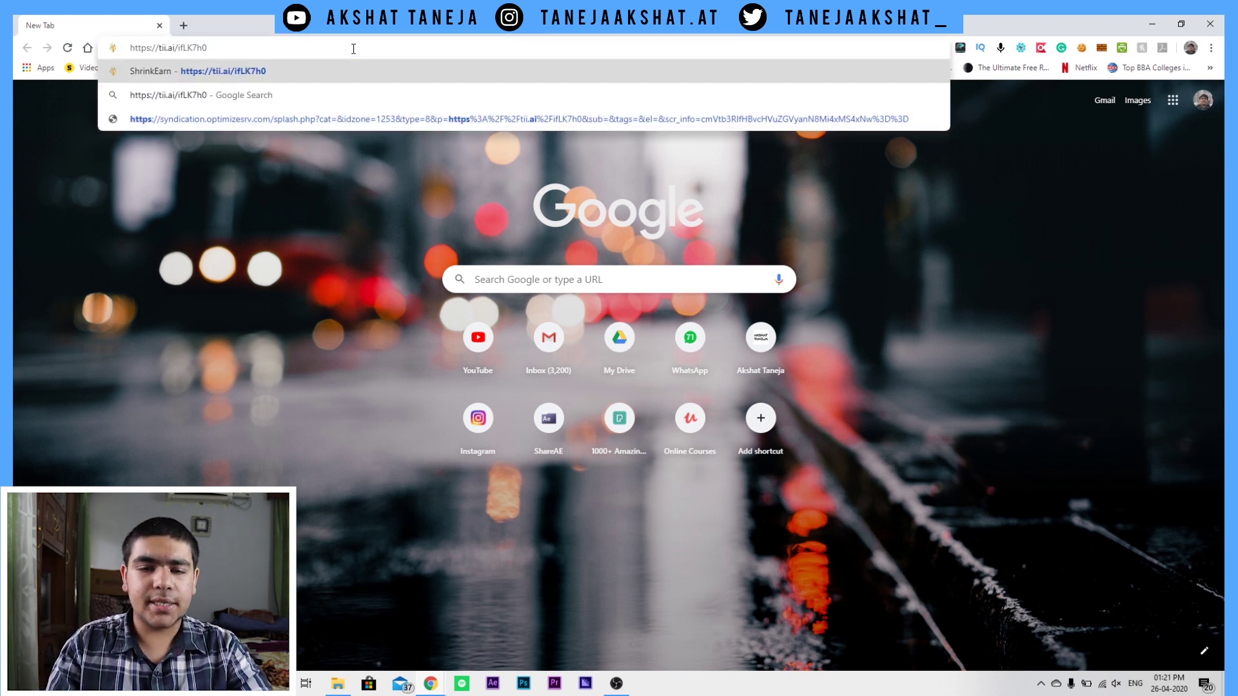
{"action": "key", "text": "Return"}
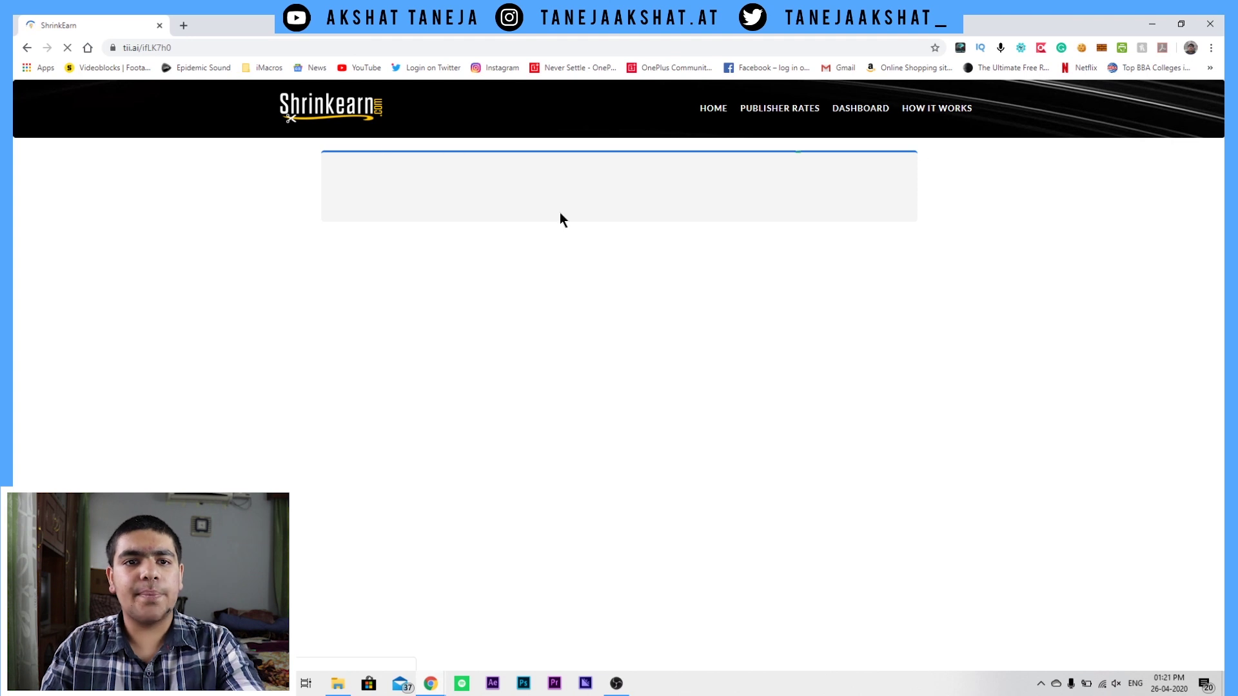
Pass the reCAPTCHA check and continue to the link countdown page
{"action": "scroll", "coordinate": [815, 455], "scroll_direction": "down", "scroll_amount": 2}
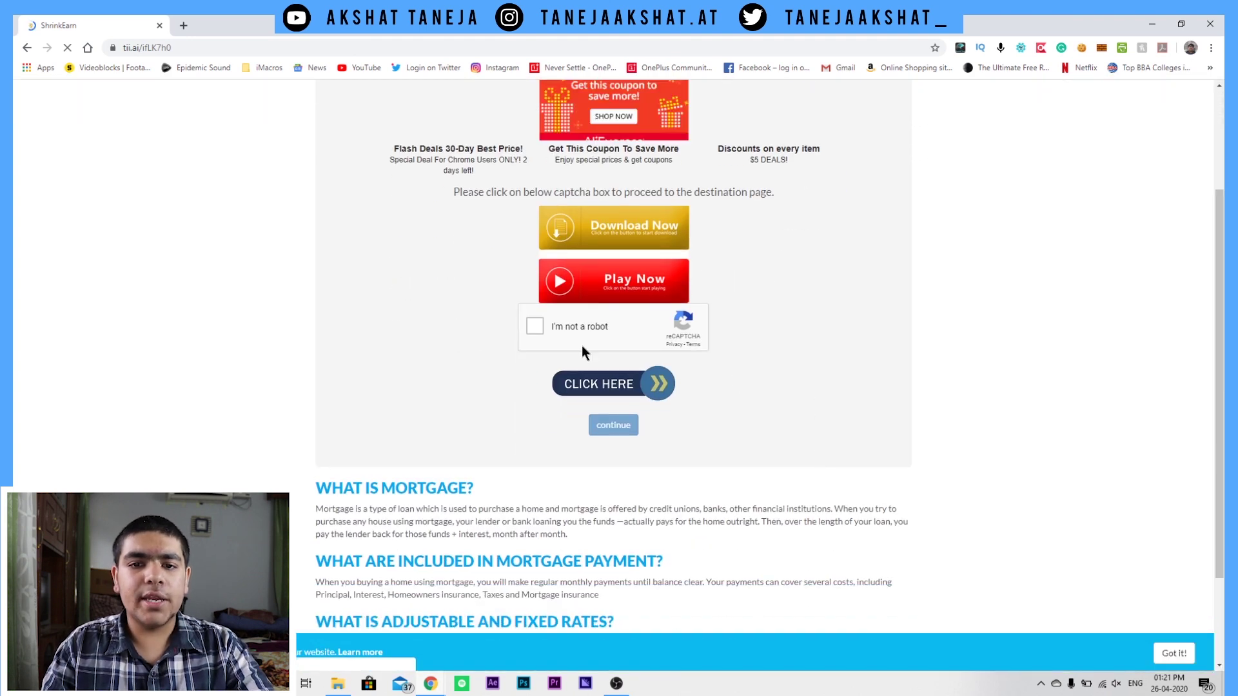
{"action": "left_click", "coordinate": [534, 327]}
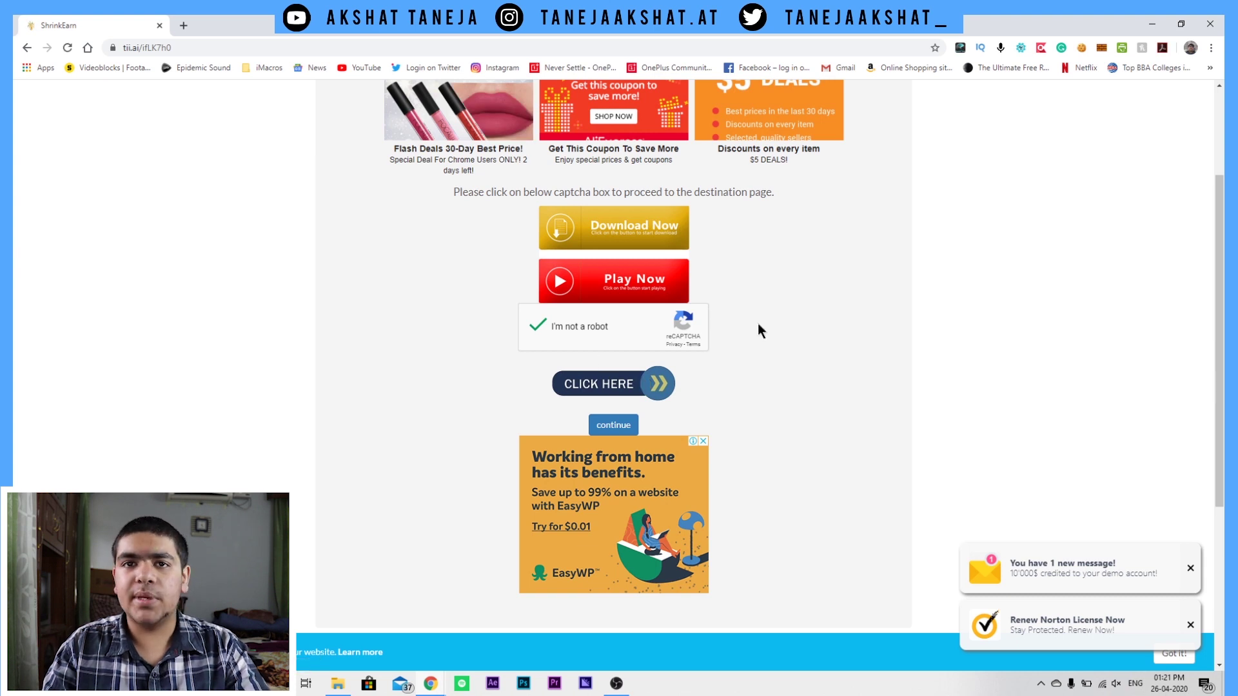
{"action": "scroll", "coordinate": [757, 323], "scroll_direction": "down", "scroll_amount": 2}
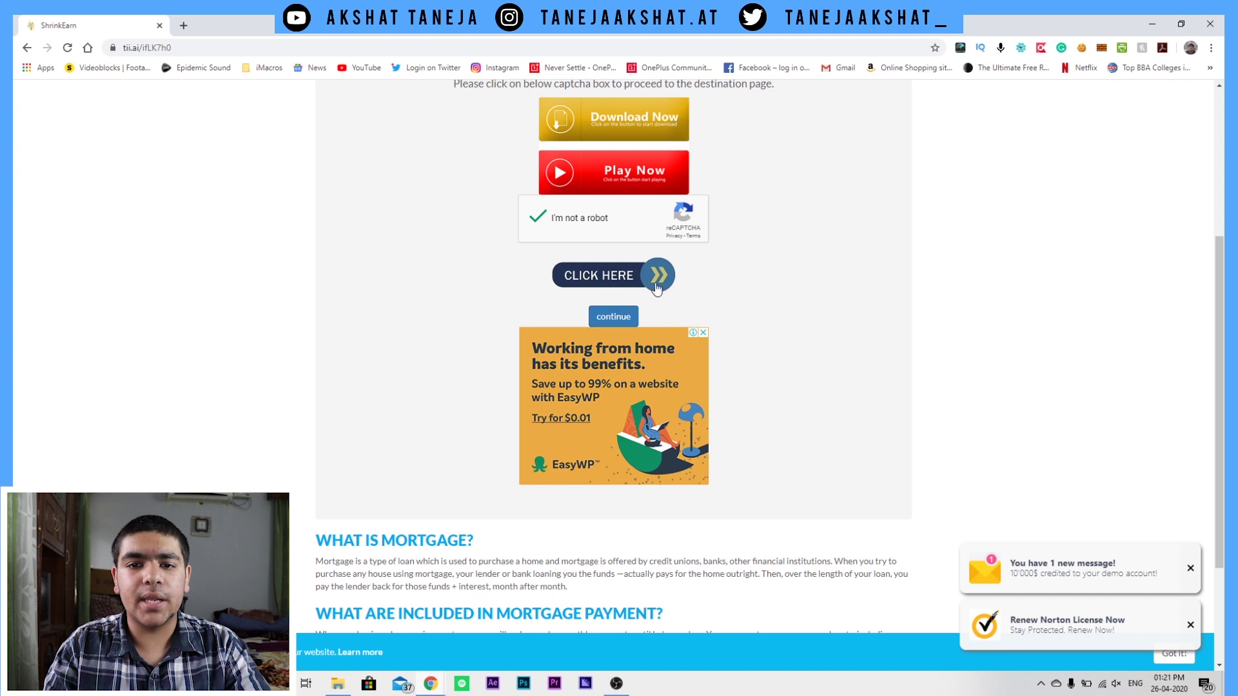
{"action": "left_click", "coordinate": [611, 321]}
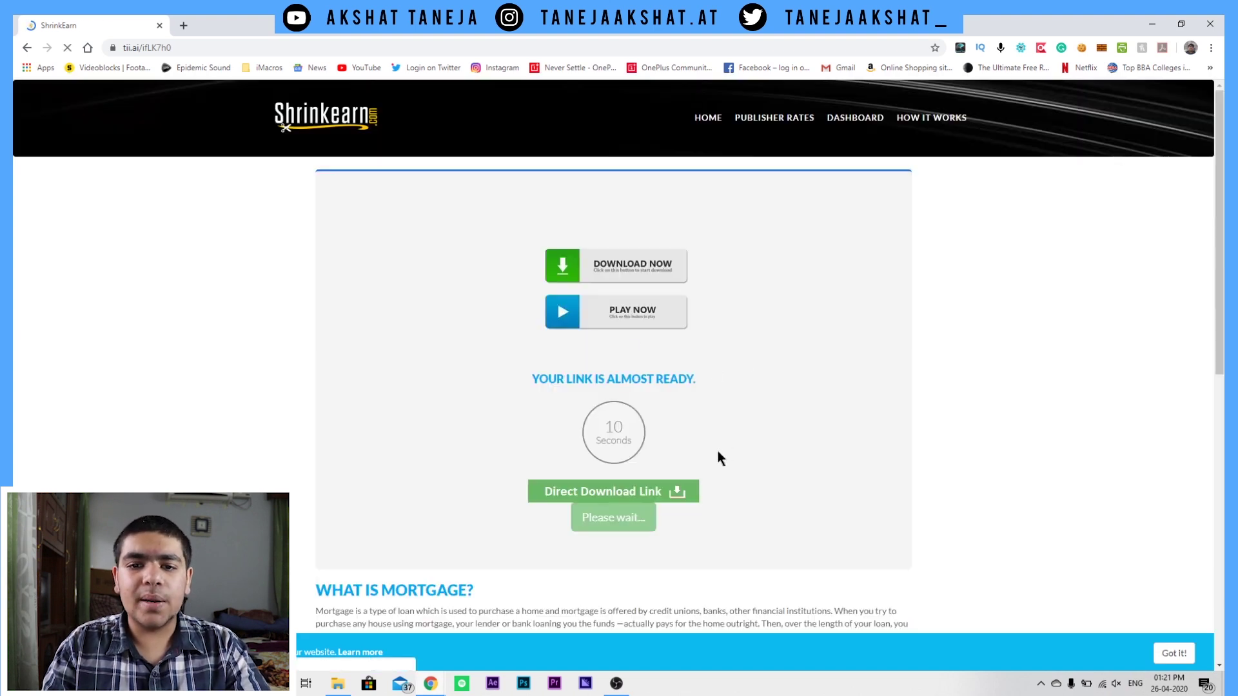
Get the final link after the countdown and close the ad tab, keeping the MEGA page
{"action": "scroll", "coordinate": [718, 452], "scroll_direction": "down", "scroll_amount": 1}
{"action": "scroll", "coordinate": [721, 458], "scroll_direction": "down", "scroll_amount": 4}
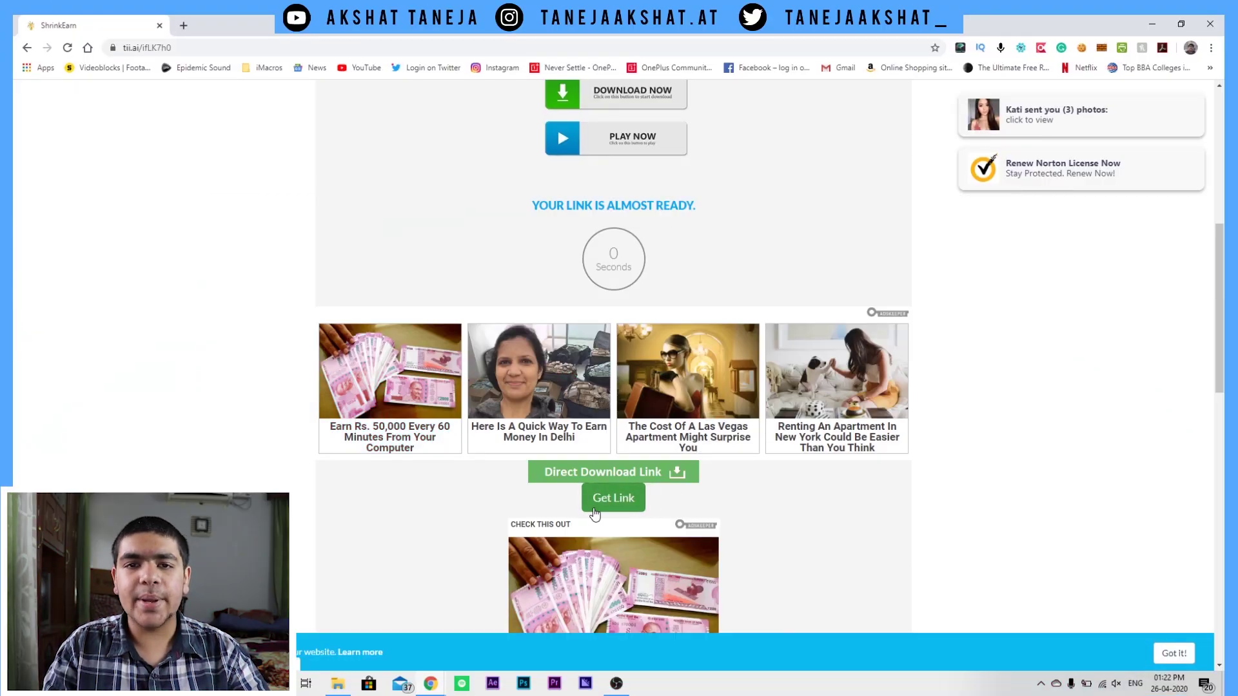
{"action": "left_click", "coordinate": [618, 499]}
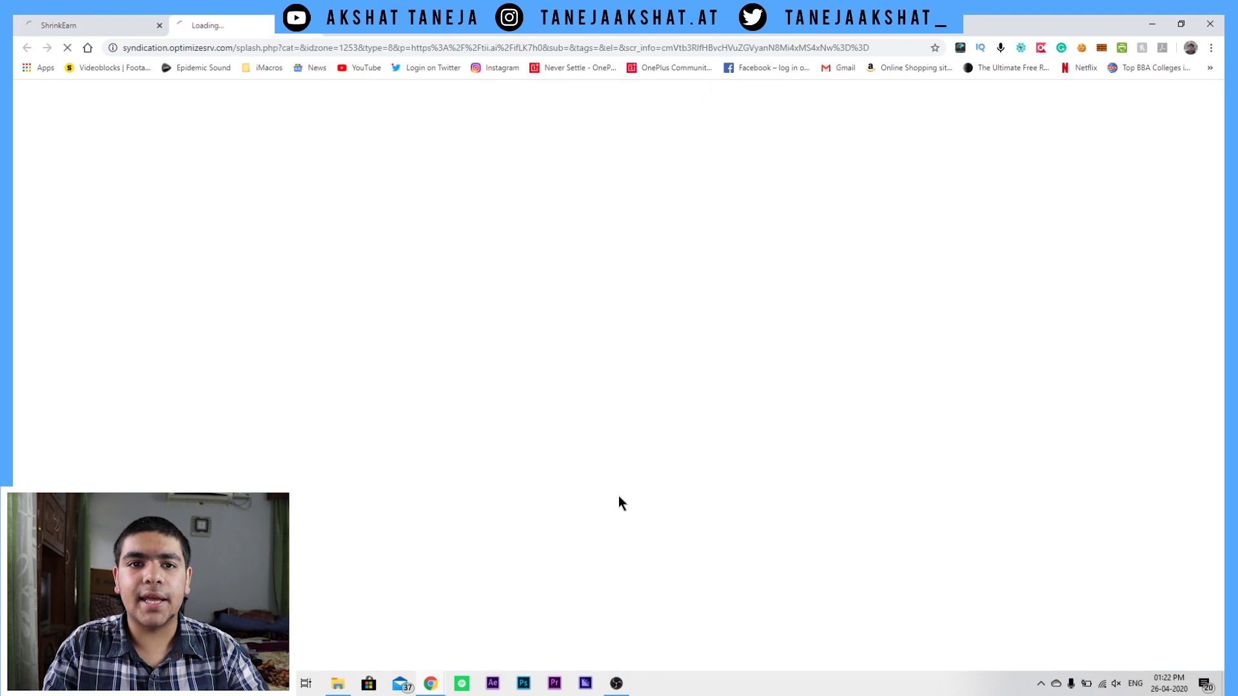
{"action": "left_click", "coordinate": [158, 25]}
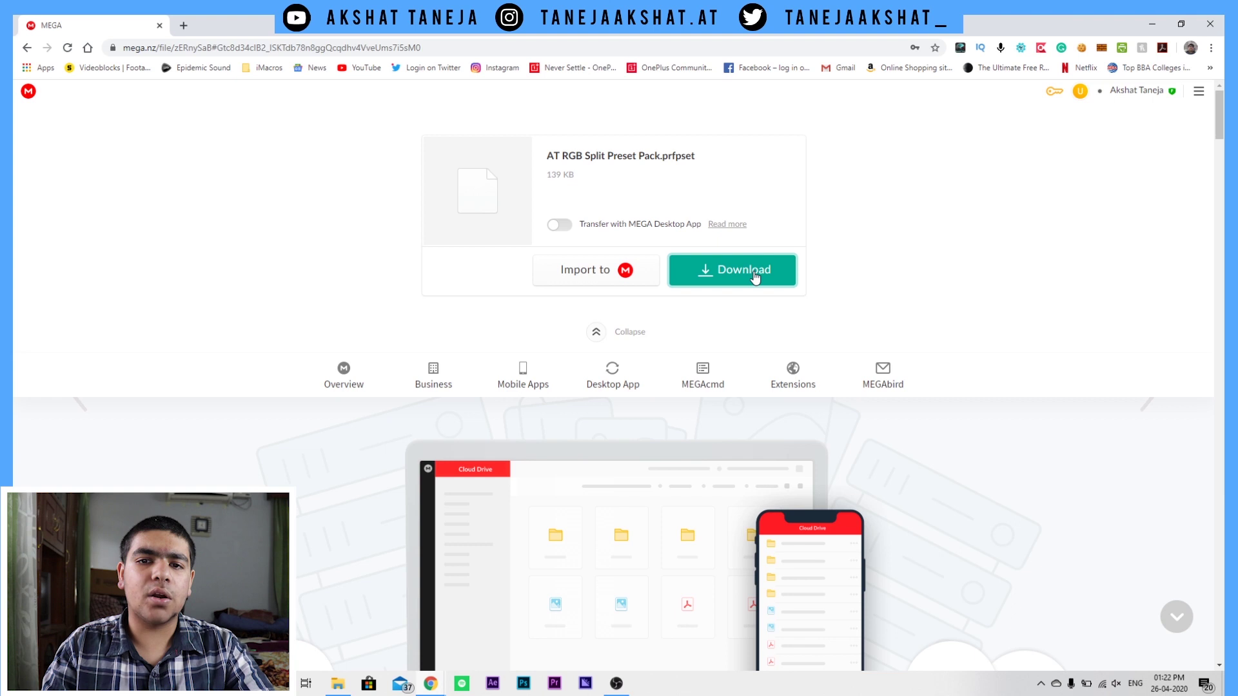
Save AT RGB Split Preset Pack.prfpset to the Desktop over the old copy, then minimise Chrome
{"action": "left_click", "coordinate": [754, 273]}
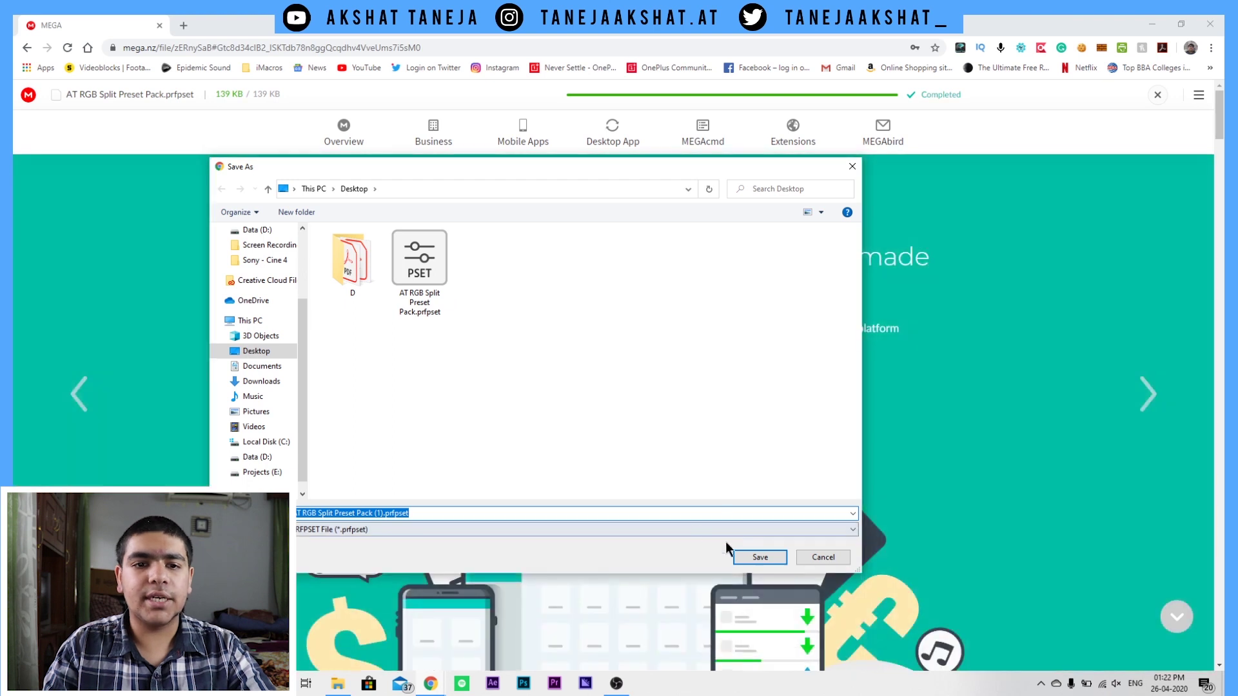
{"action": "left_click", "coordinate": [423, 284]}
{"action": "left_click", "coordinate": [753, 565]}
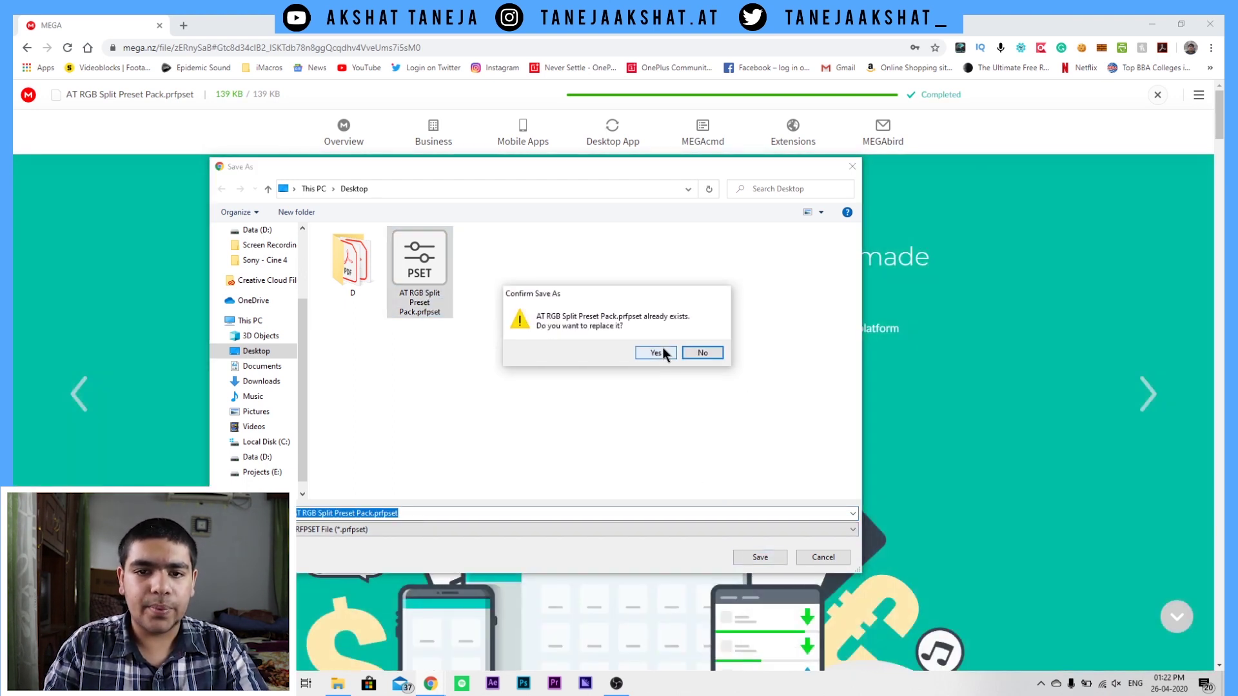
{"action": "left_click", "coordinate": [662, 350]}
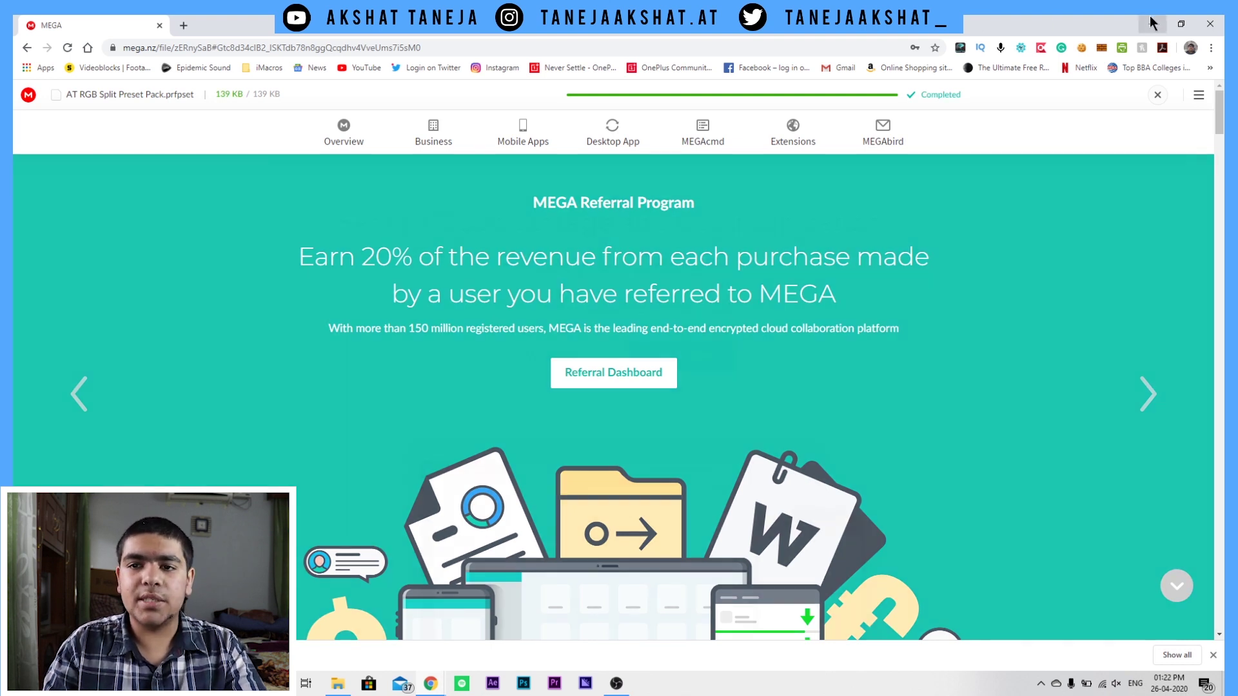
{"action": "left_click", "coordinate": [1150, 17]}
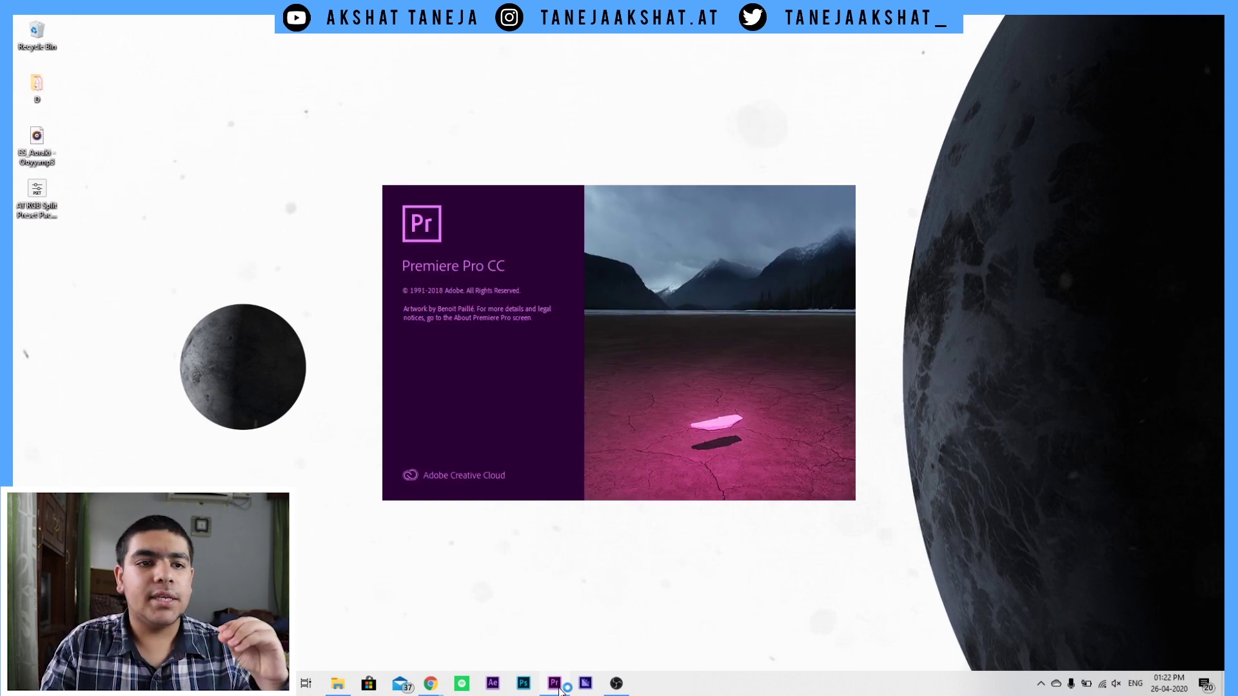
Launch Premiere Pro CC 2019 and create a project named 'test' in E:\Premiere Pro Projects
{"action": "left_click", "coordinate": [37, 196]}
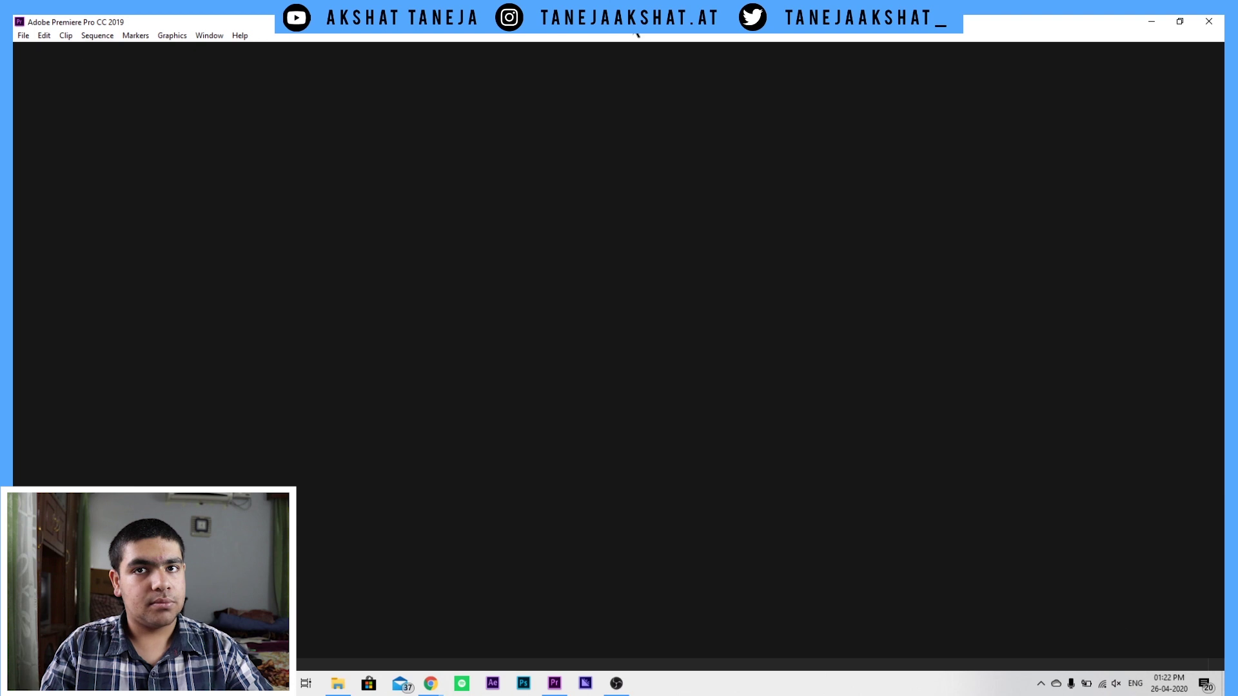
{"action": "left_click", "coordinate": [123, 211]}
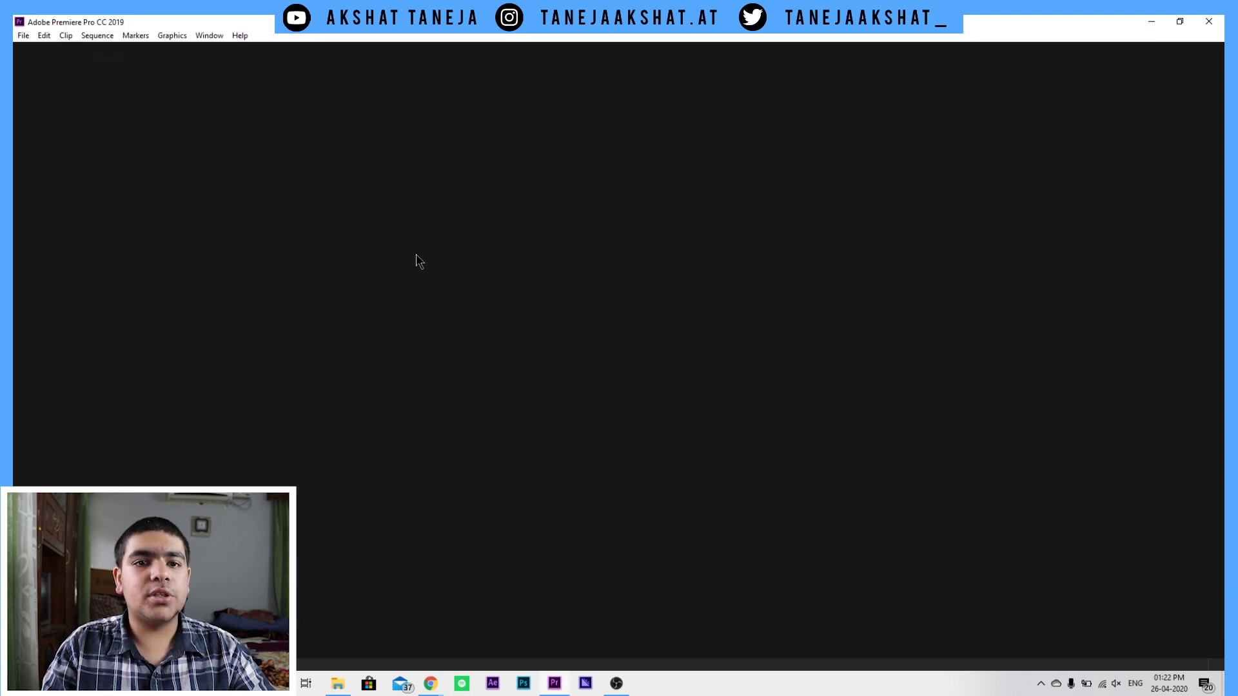
{"action": "type", "text": "test"}
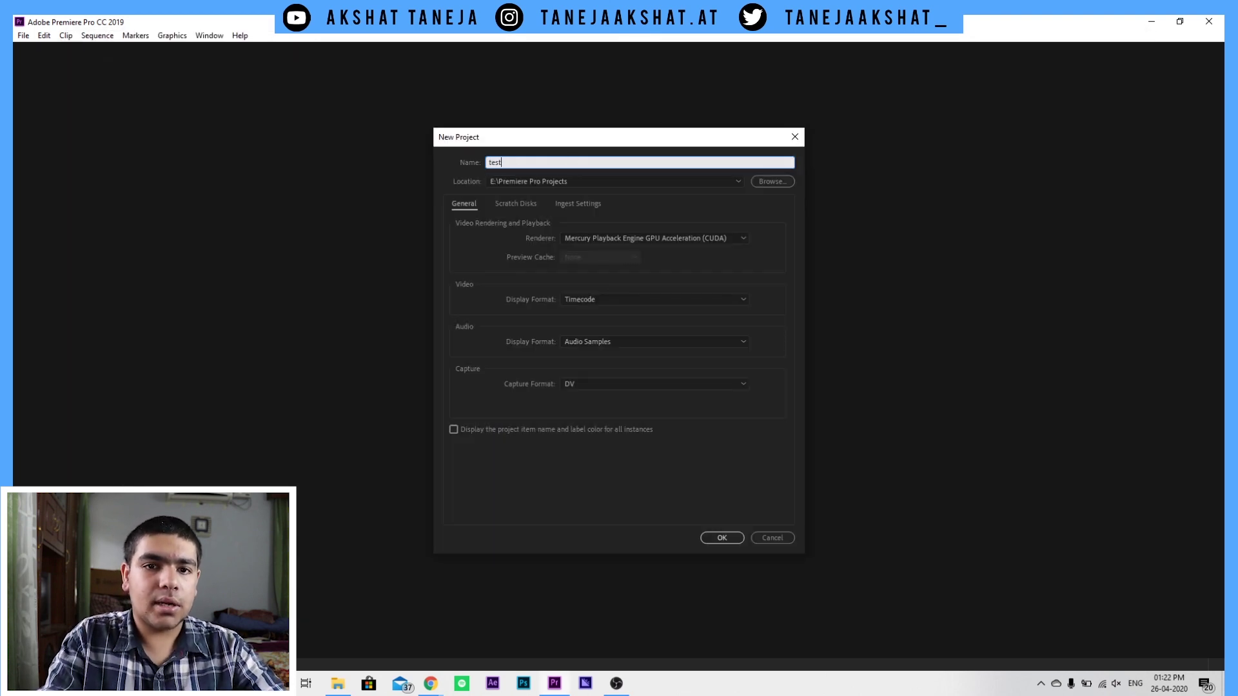
{"action": "left_click", "coordinate": [722, 538]}
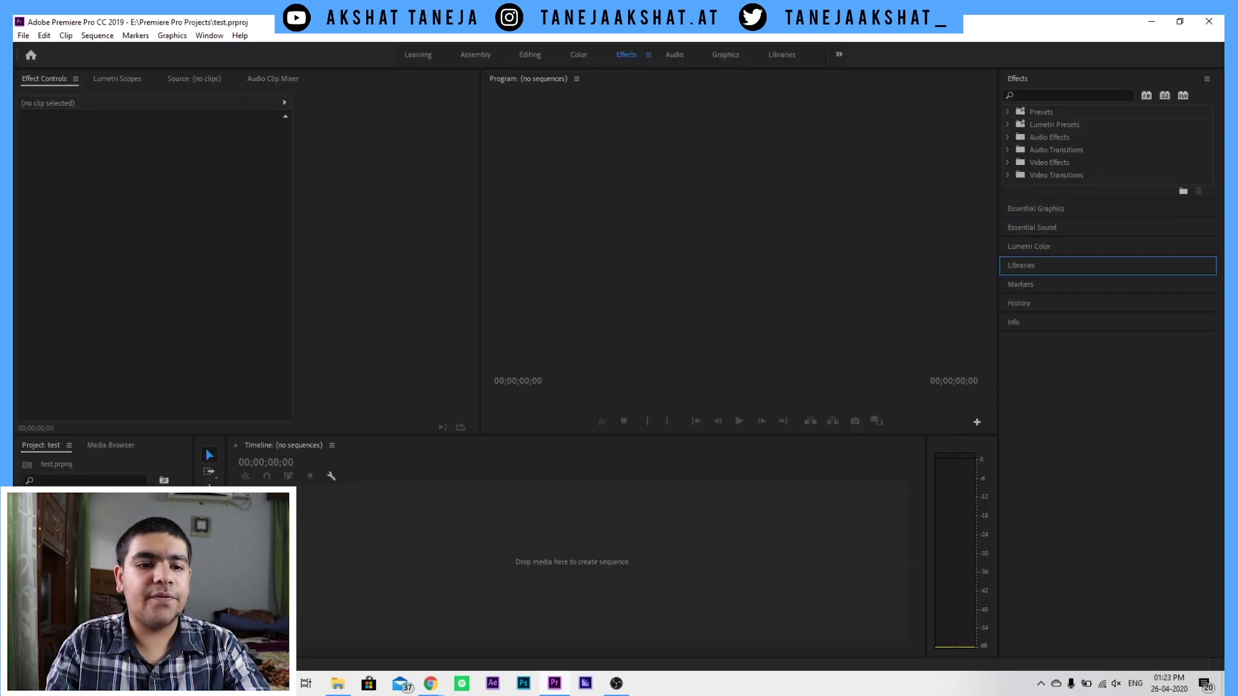
Create a new sequence, Sequence 01, from the Project panel
{"action": "right_click", "coordinate": [91, 470]}
{"action": "mouse_move", "coordinate": [172, 475]}
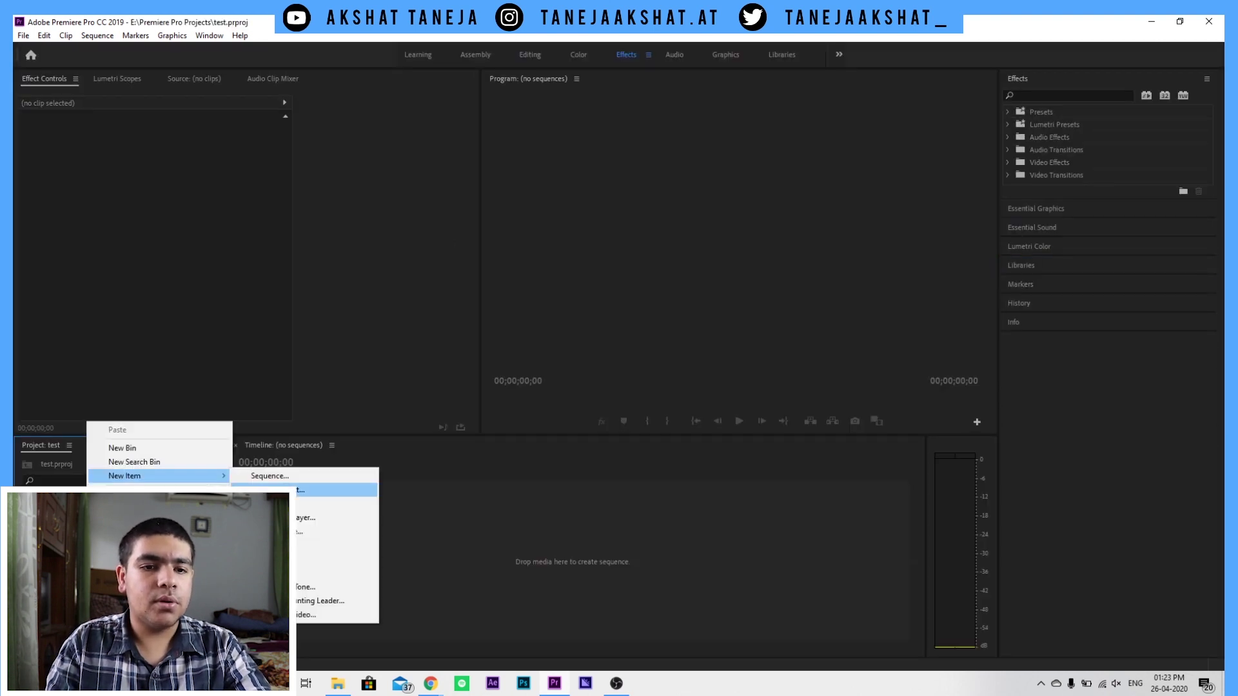
{"action": "left_click", "coordinate": [269, 475]}
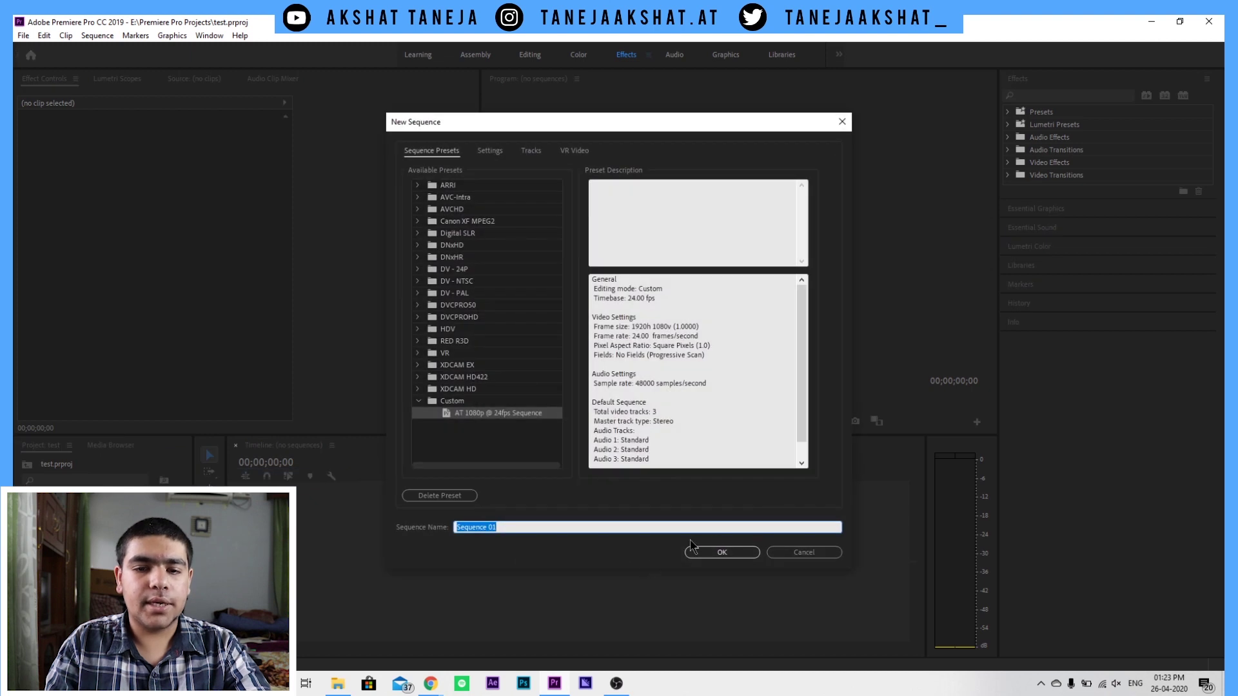
{"action": "left_click", "coordinate": [726, 555]}
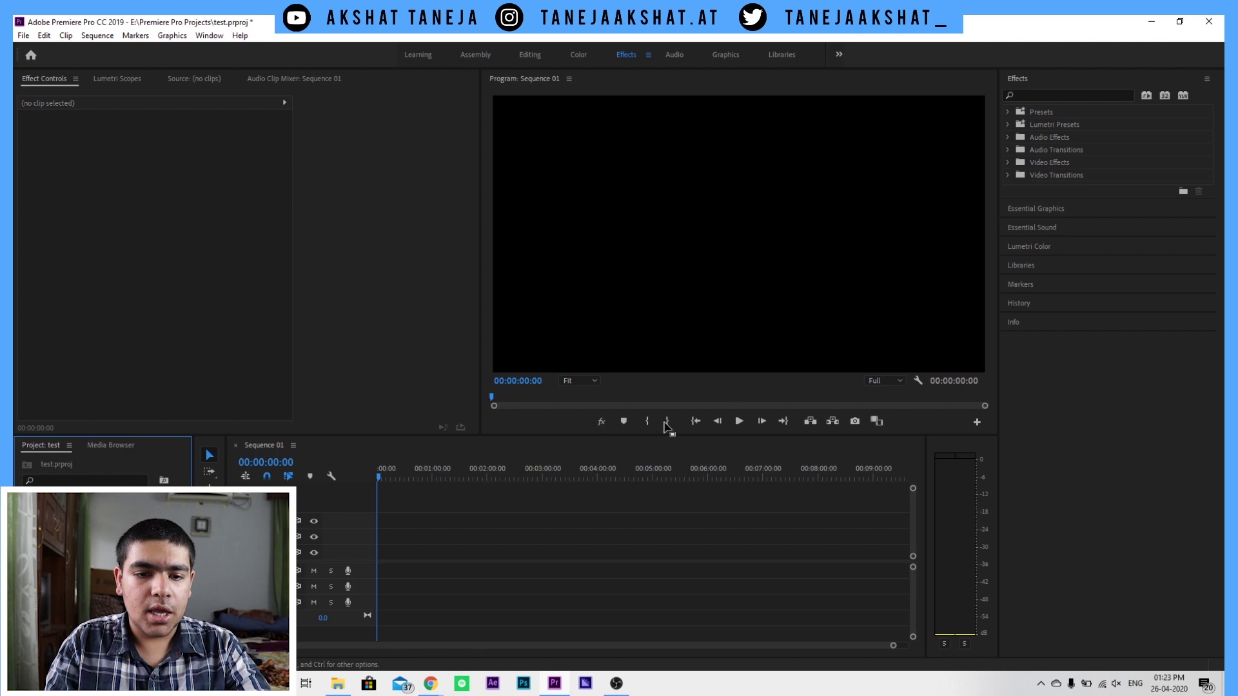
Expand the Effects panel so its folders are listed
{"action": "left_click", "coordinate": [1151, 21]}
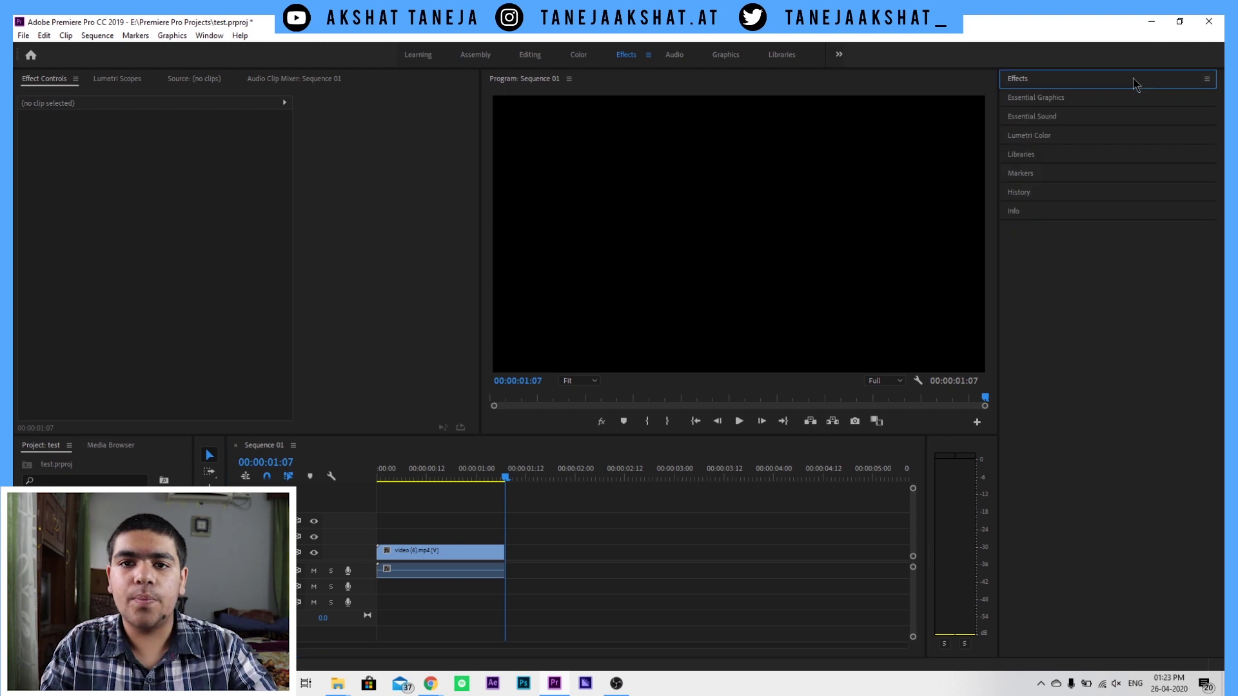
{"action": "left_click", "coordinate": [1136, 80]}
{"action": "left_click", "coordinate": [1077, 80]}
{"action": "left_click", "coordinate": [217, 37]}
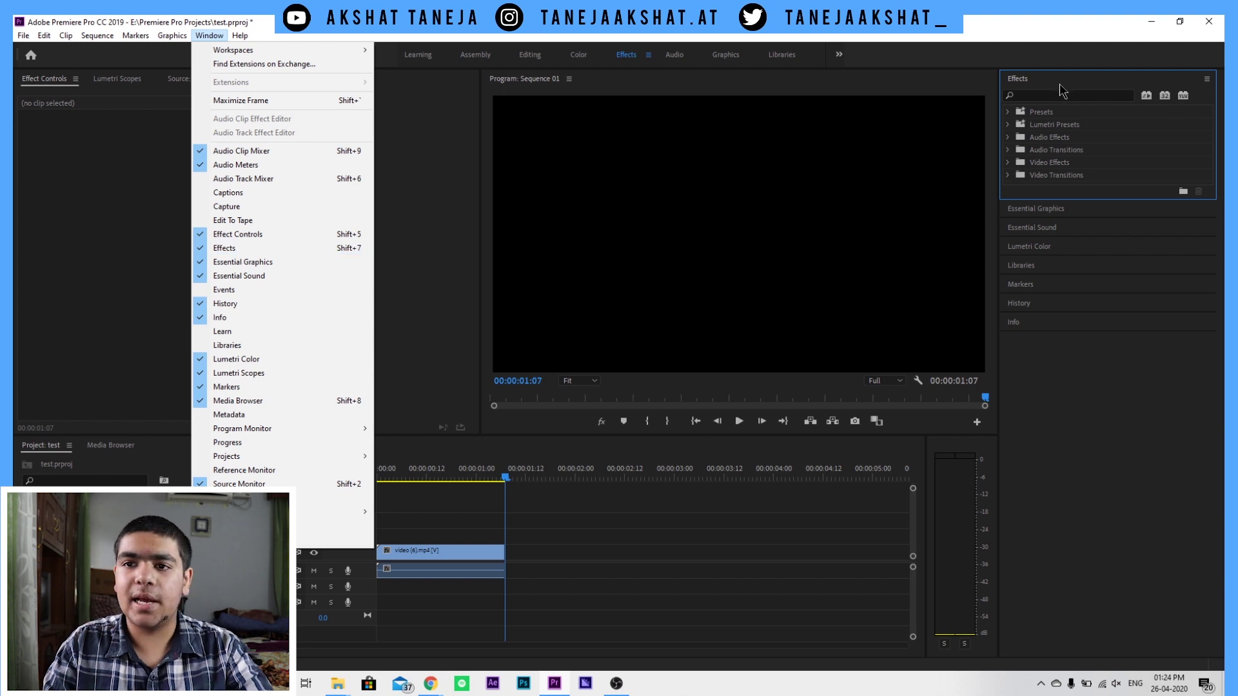
Import AT RGB Split Preset Pack.prfpset into the Effects panel presets
{"action": "left_click", "coordinate": [1088, 85]}
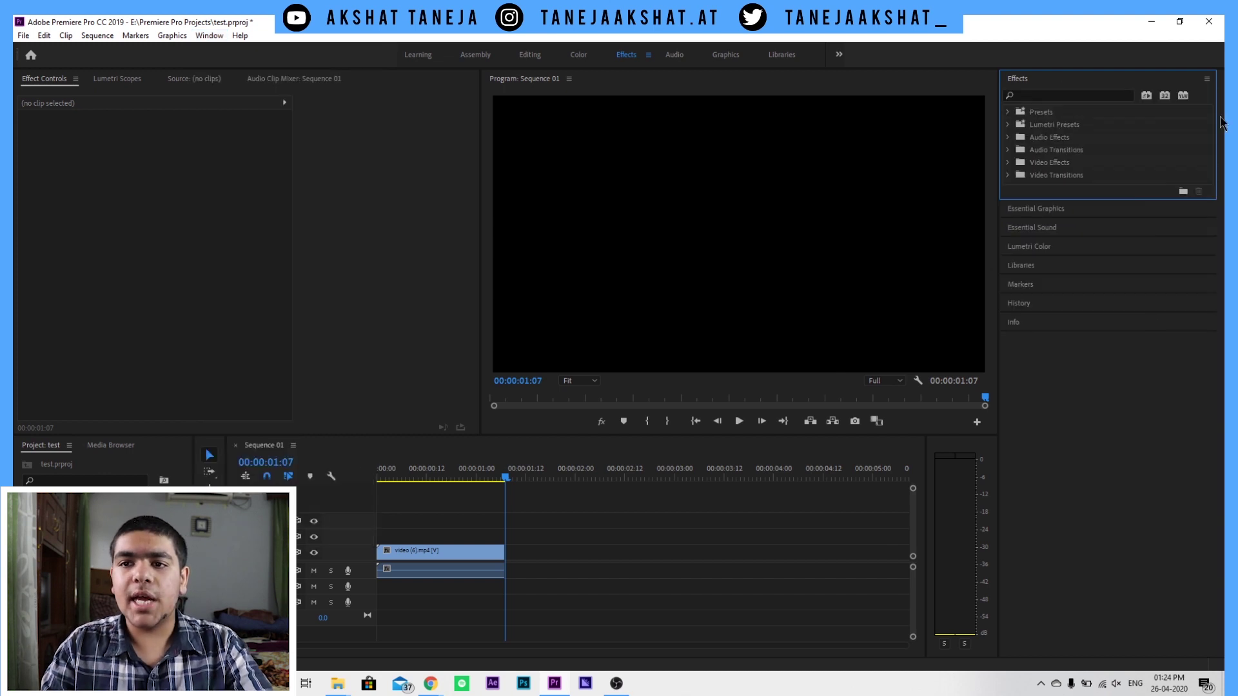
{"action": "left_click", "coordinate": [1206, 80]}
{"action": "left_click", "coordinate": [1059, 225]}
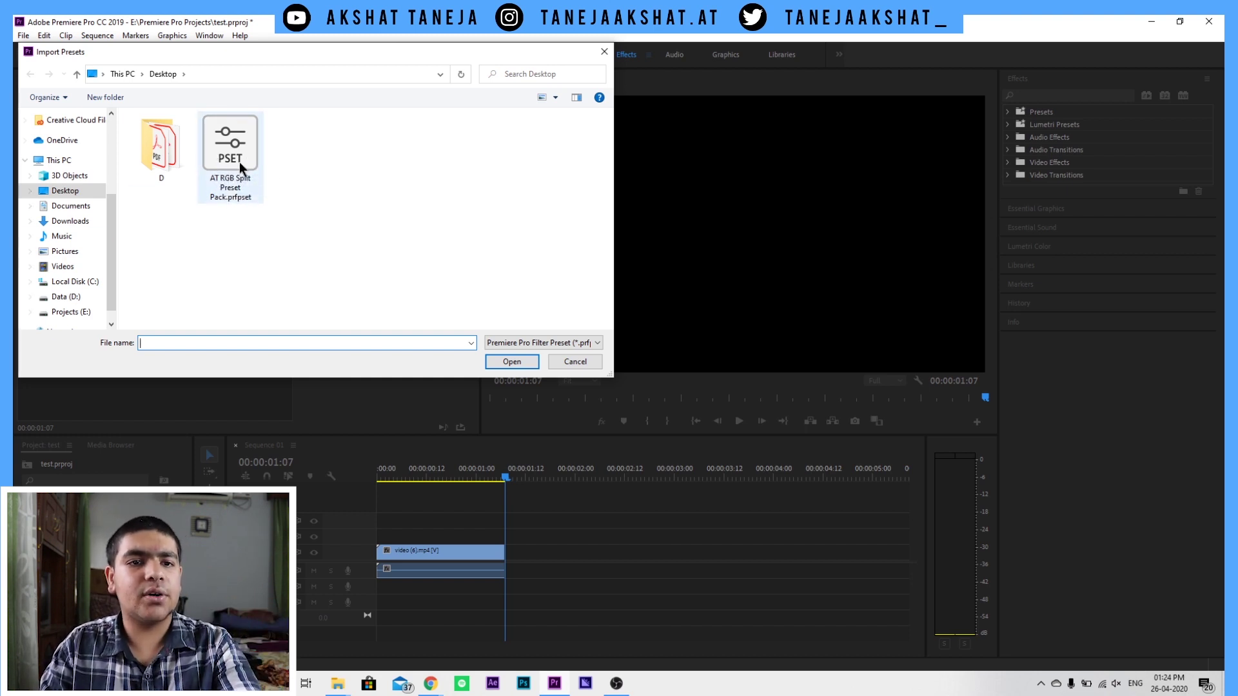
{"action": "left_click", "coordinate": [238, 162]}
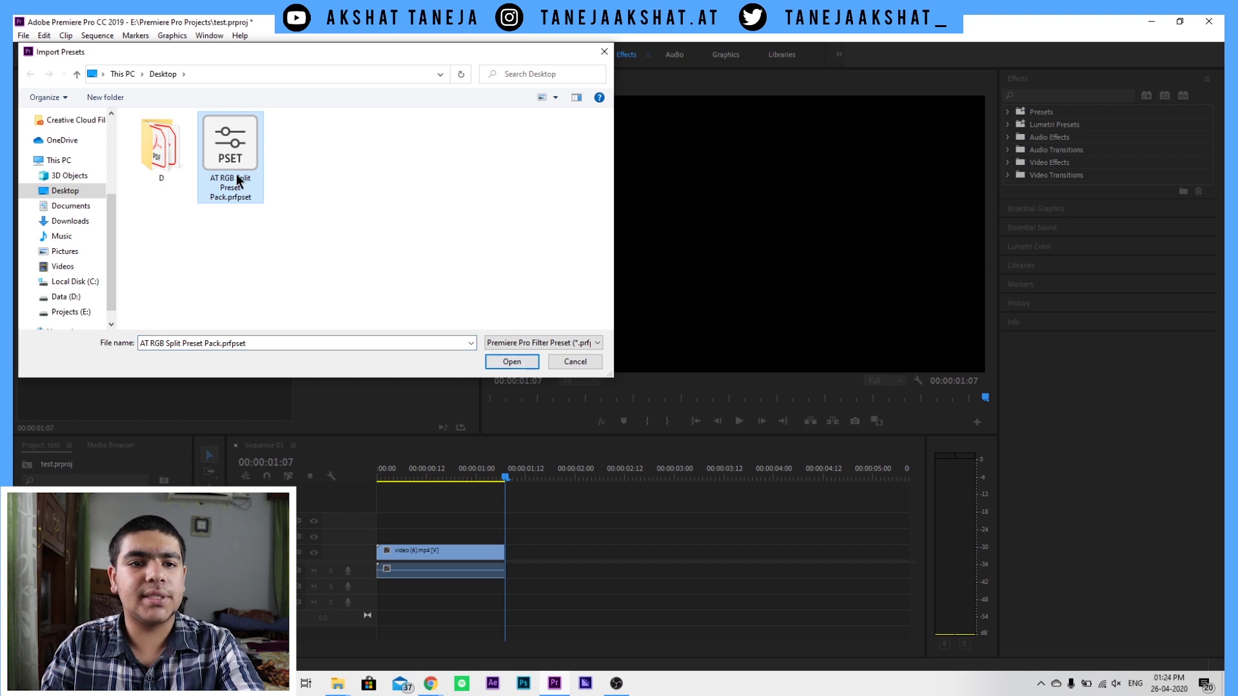
{"action": "left_click", "coordinate": [512, 361]}
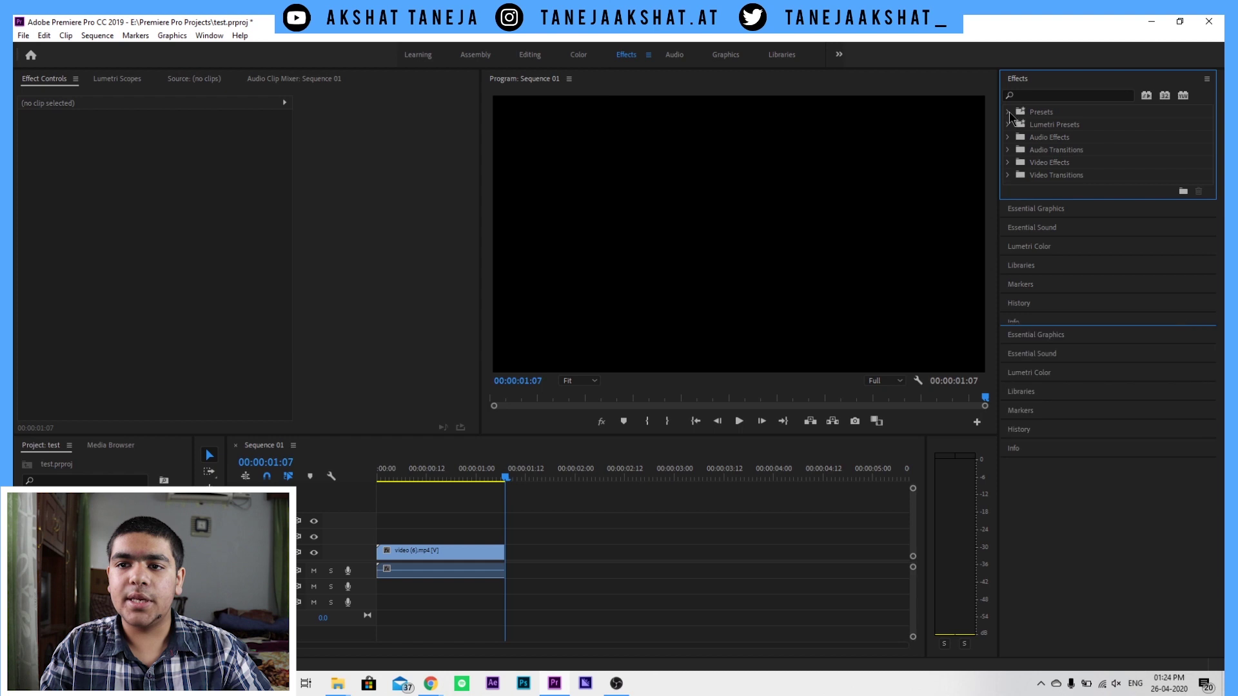
Expand Presets > AKSHAT TANEJA PRESETS > AT RGB Split Preset Pack to show its five presets
{"action": "left_click", "coordinate": [1008, 113]}
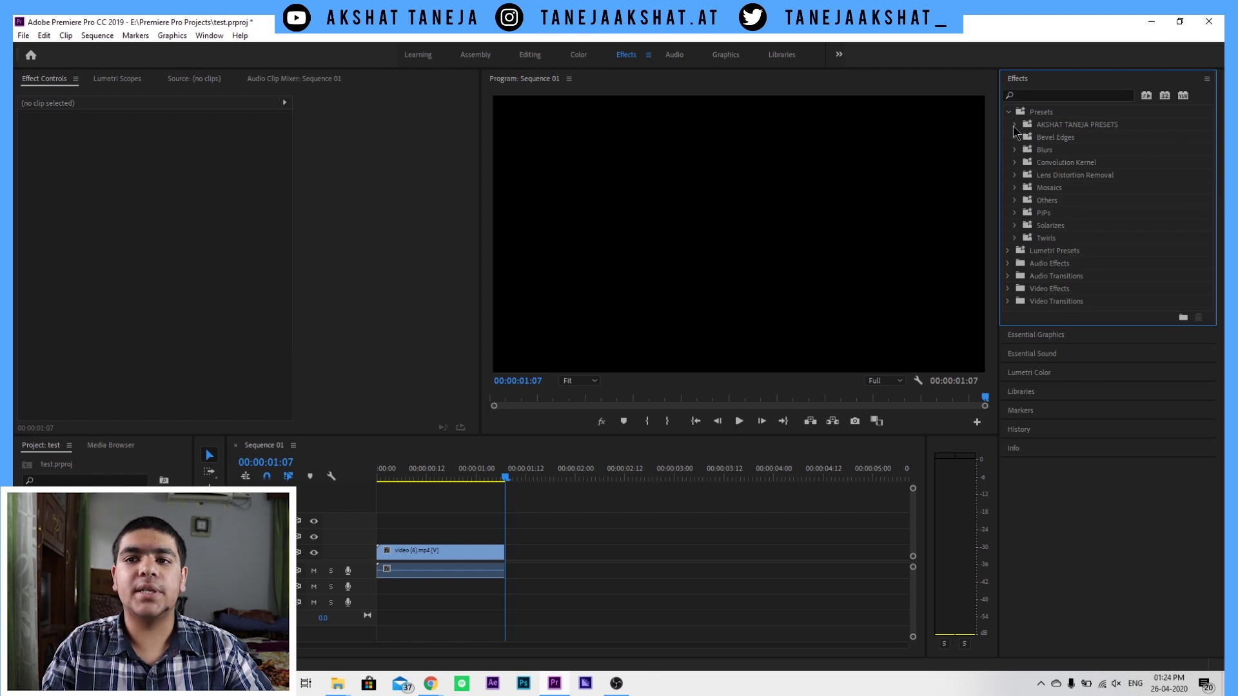
{"action": "left_click", "coordinate": [1015, 126]}
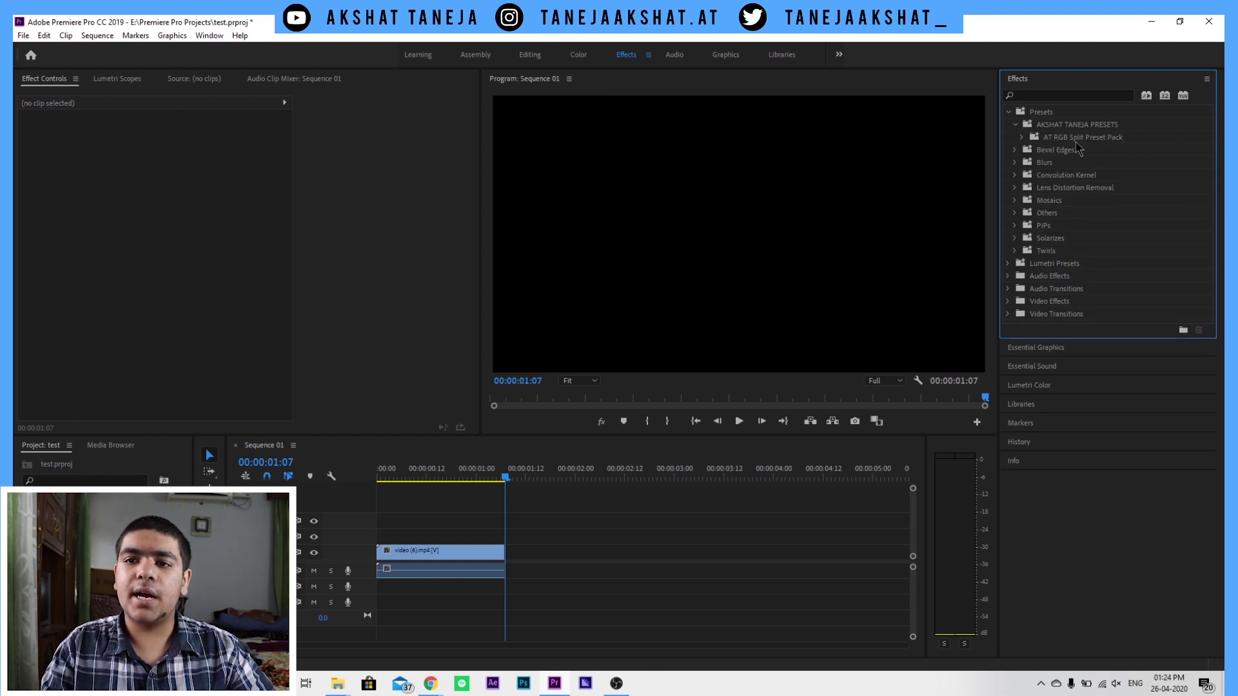
{"action": "left_click", "coordinate": [1022, 138]}
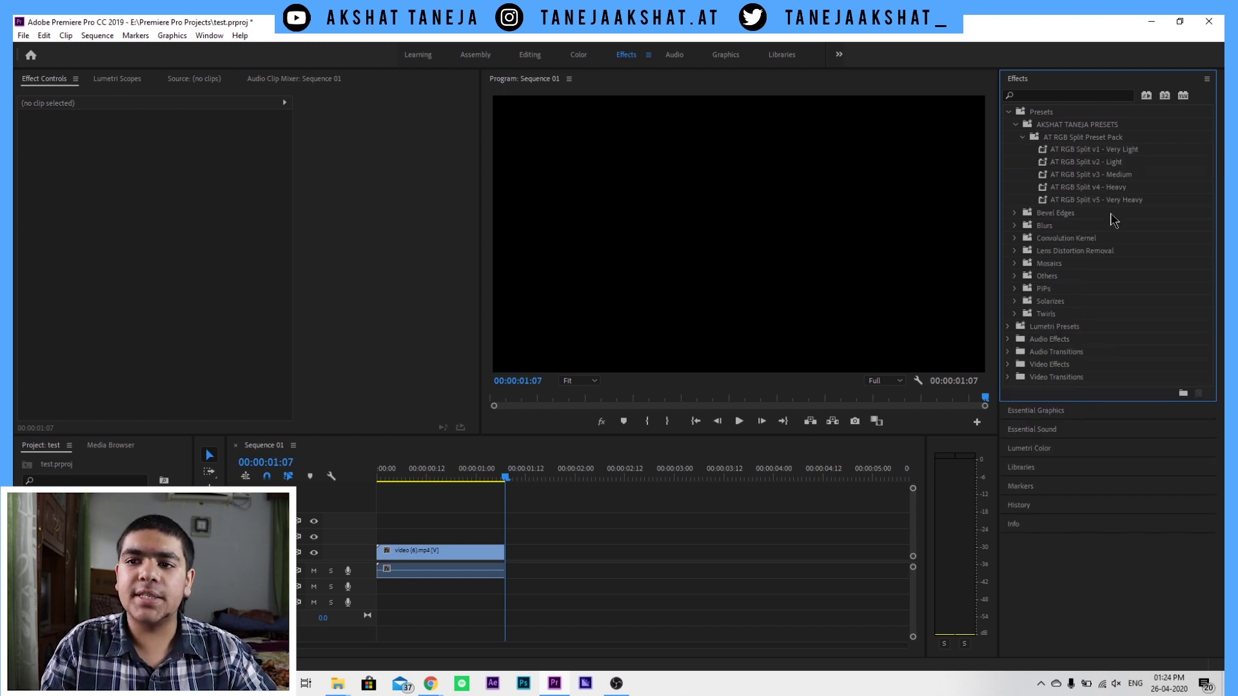
{"action": "mouse_move", "coordinate": [1112, 203]}
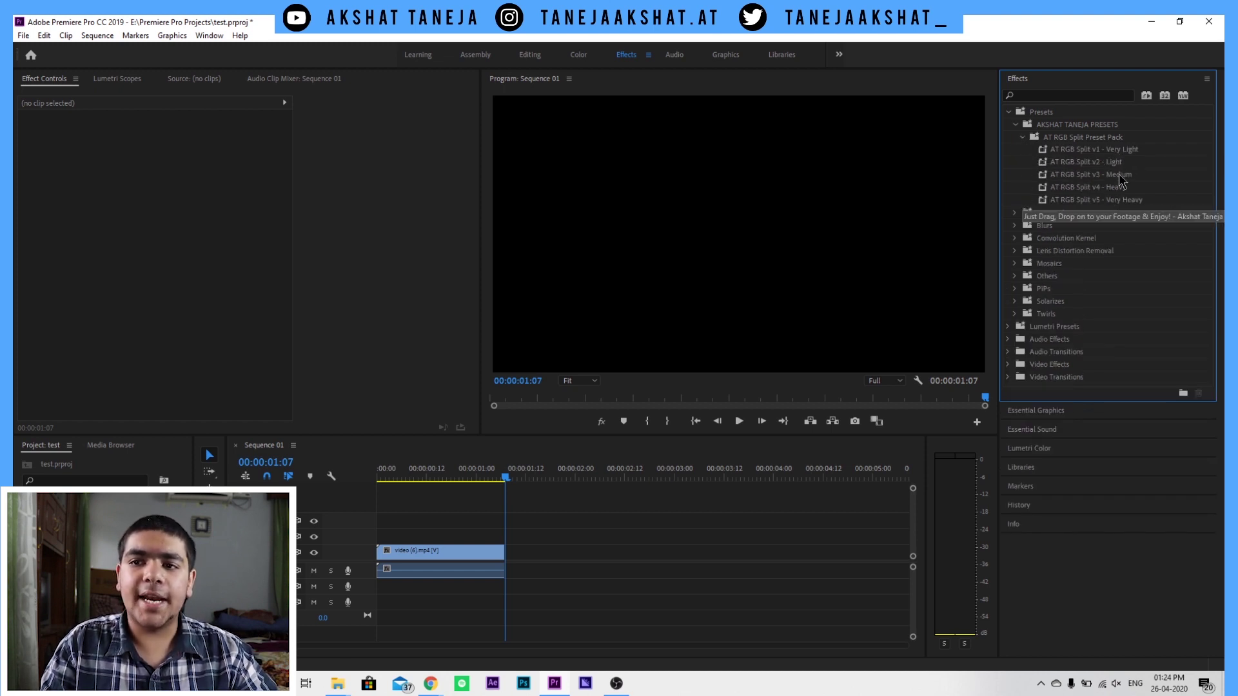
Apply the v1 - Very Light preset to the skateboarding clip and view it at 75%
{"action": "left_click", "coordinate": [418, 551]}
{"action": "key", "text": "space"}
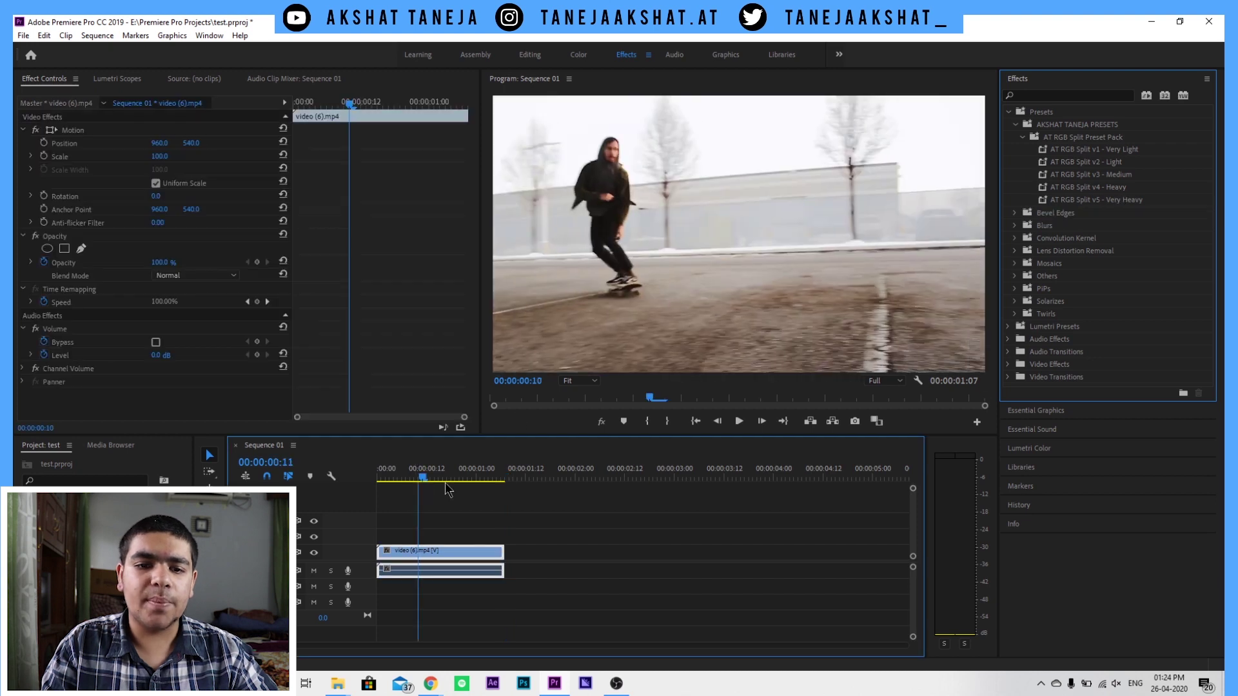
{"action": "key", "text": "equal"}
{"action": "key", "text": "equal"}
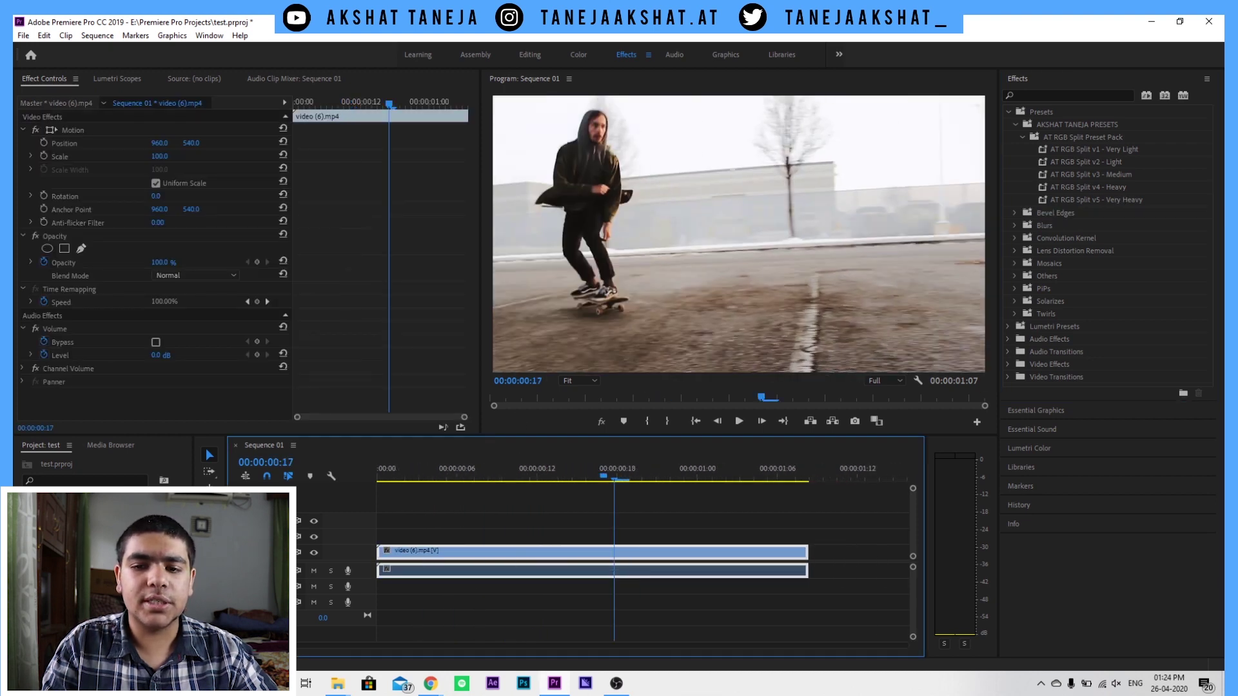
{"action": "left_click_drag", "start_coordinate": [1102, 151], "coordinate": [726, 376]}
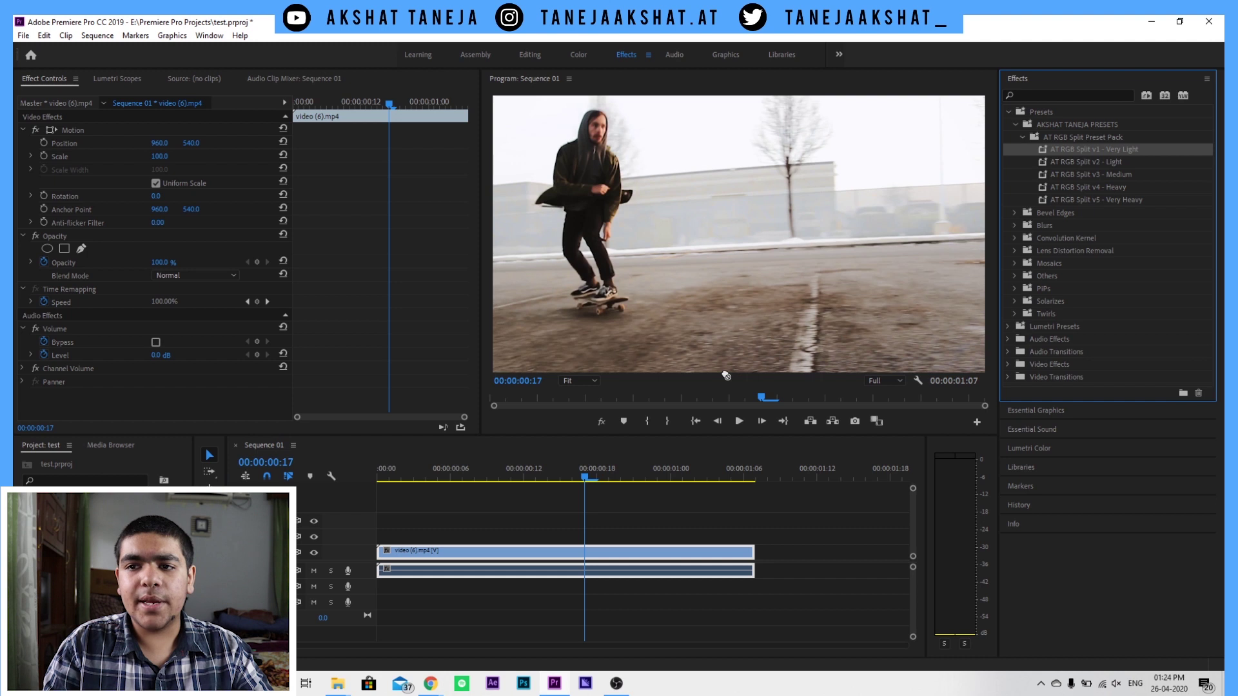
{"action": "left_click_drag", "start_coordinate": [593, 512], "coordinate": [559, 555]}
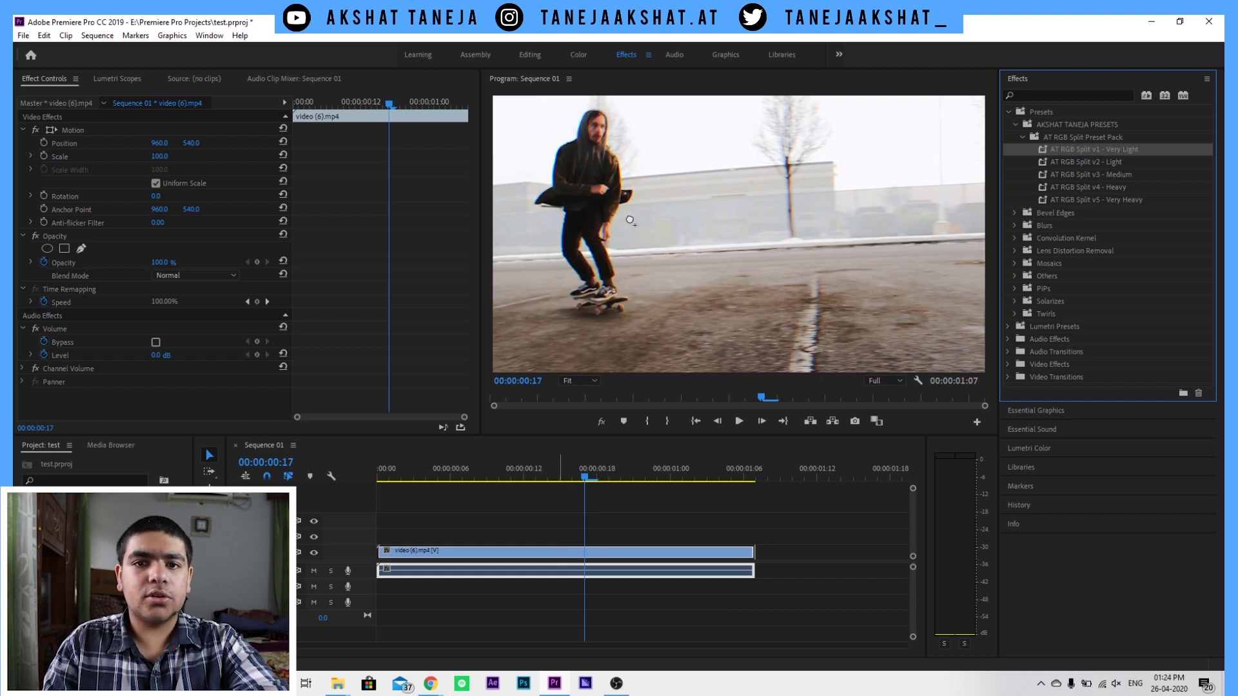
{"action": "left_click", "coordinate": [568, 382]}
{"action": "left_click", "coordinate": [580, 451]}
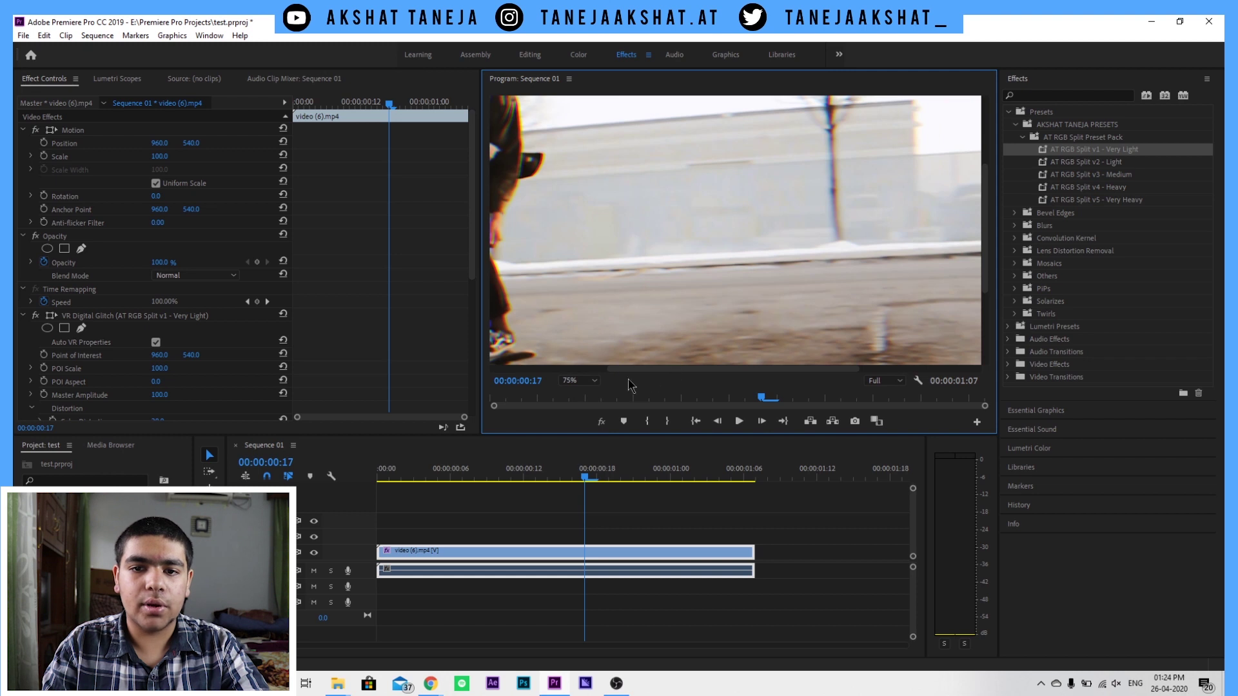
{"action": "left_click_drag", "start_coordinate": [613, 369], "coordinate": [533, 369]}
{"action": "left_click_drag", "start_coordinate": [985, 225], "coordinate": [972, 155]}
Try the v2 Light, v3 Medium, v4 Heavy and v5 Very Heavy presets, undoing each
{"action": "key", "text": "ctrl+z"}
{"action": "left_click_drag", "start_coordinate": [1099, 161], "coordinate": [608, 550]}
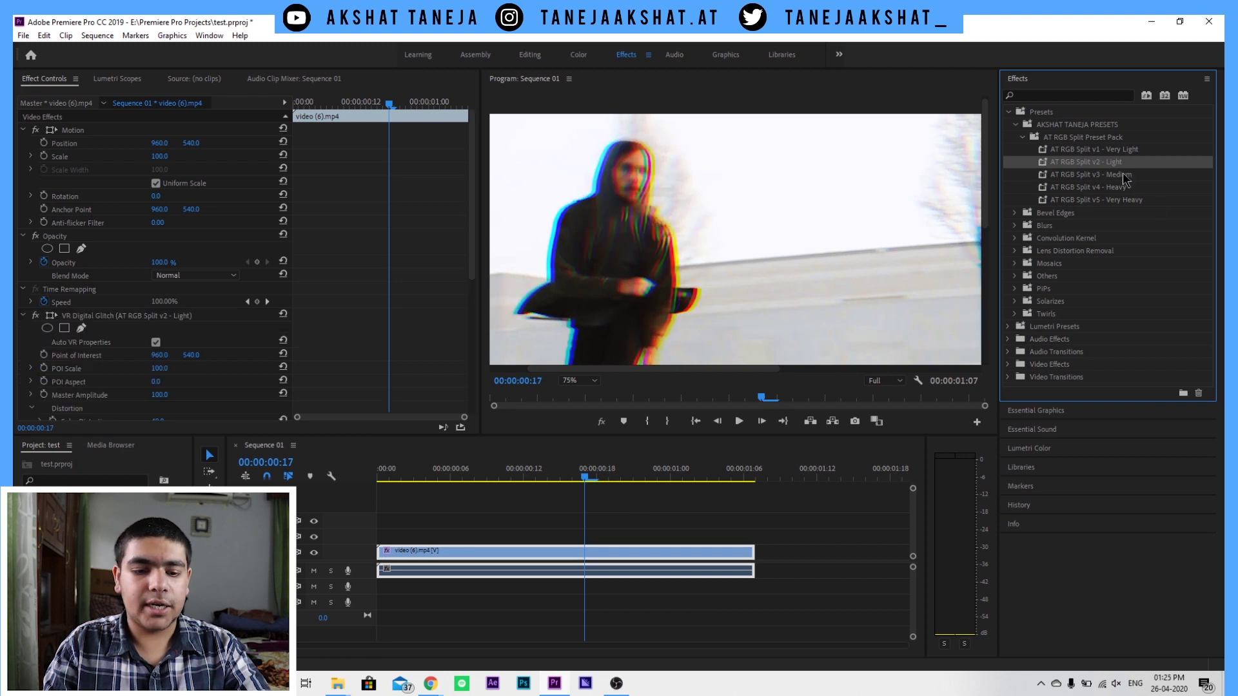
{"action": "key", "text": "ctrl+z"}
{"action": "left_click_drag", "start_coordinate": [1114, 174], "coordinate": [600, 559]}
{"action": "key", "text": "ctrl+z"}
{"action": "left_click_drag", "start_coordinate": [1114, 187], "coordinate": [636, 553]}
{"action": "key", "text": "ctrl+z"}
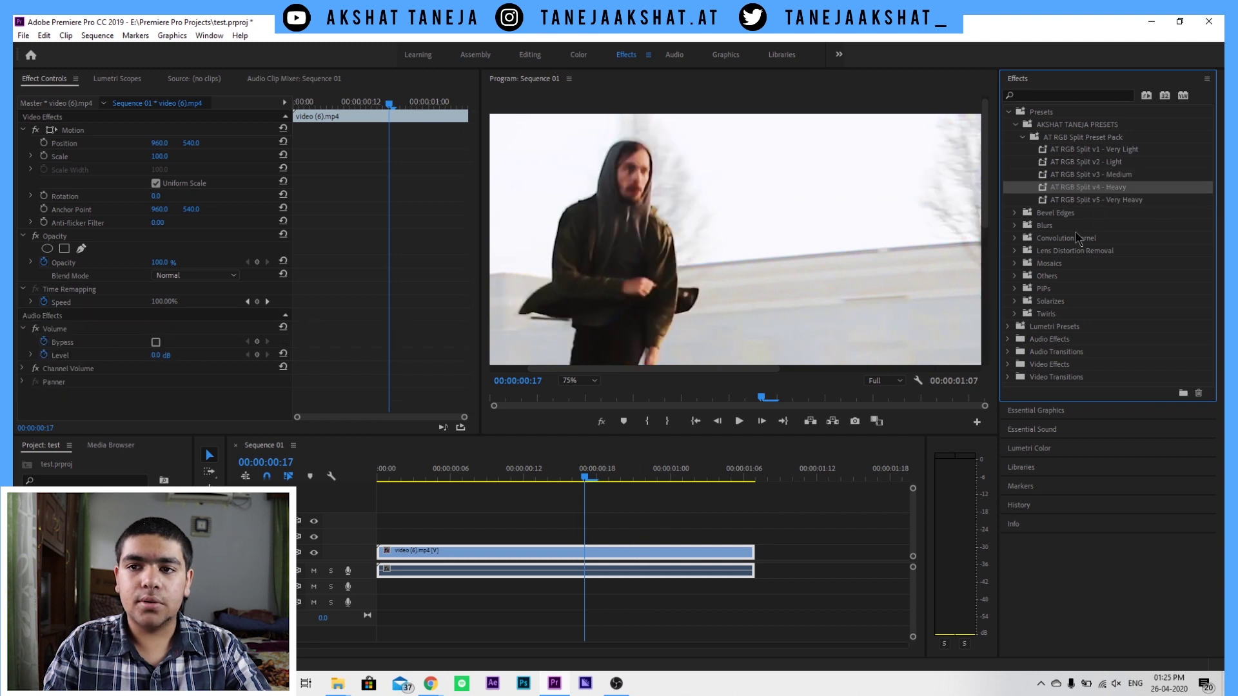
{"action": "left_click_drag", "start_coordinate": [1105, 199], "coordinate": [673, 556]}
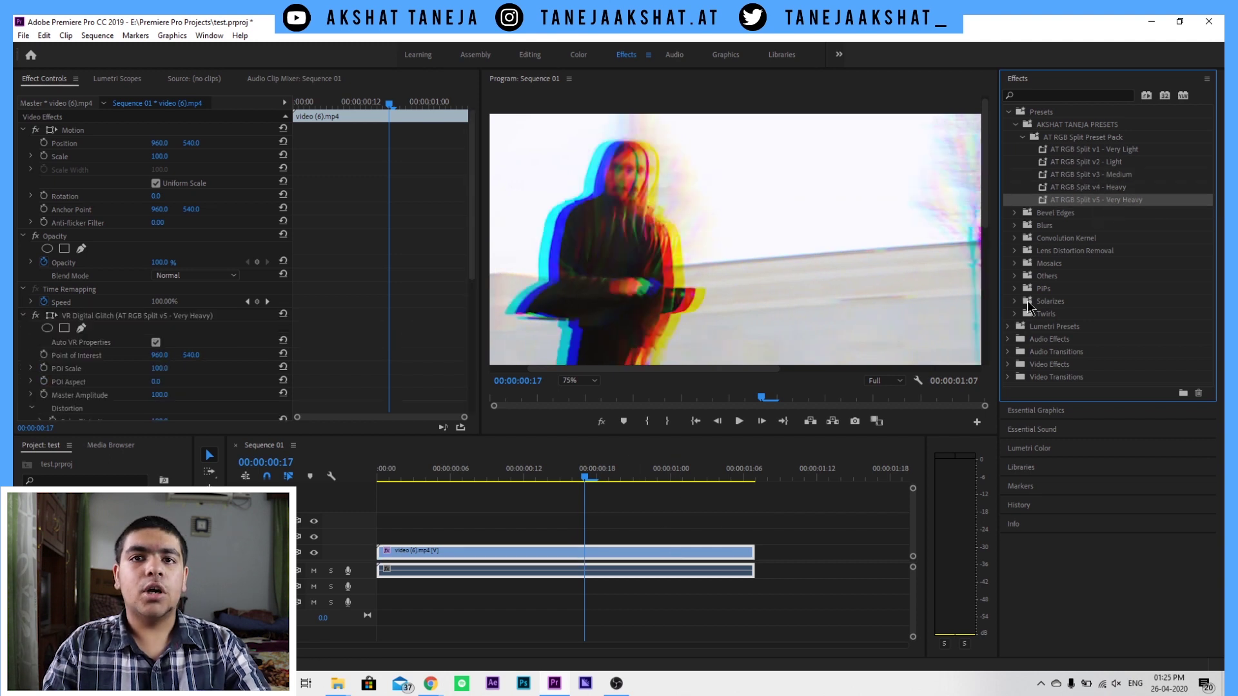
{"action": "key", "text": "ctrl+z"}
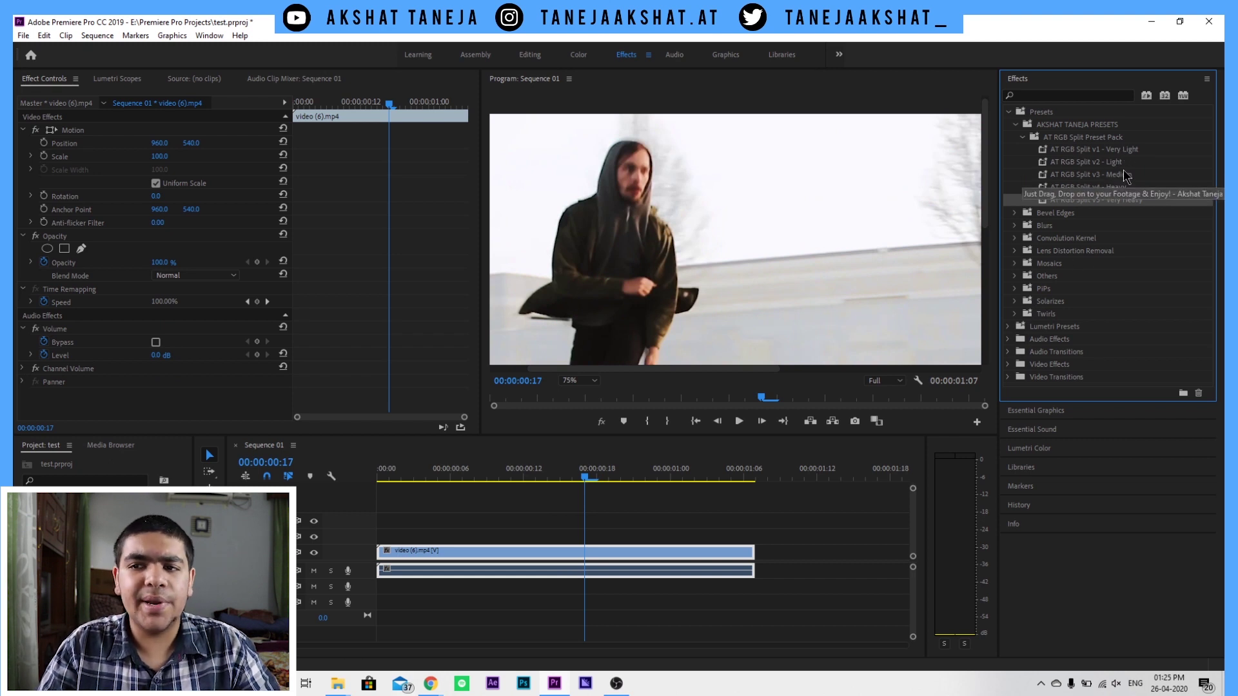
Reapply v2 - Light, set the Program monitor to Fit and return to the start
{"action": "left_click_drag", "start_coordinate": [1119, 166], "coordinate": [543, 547]}
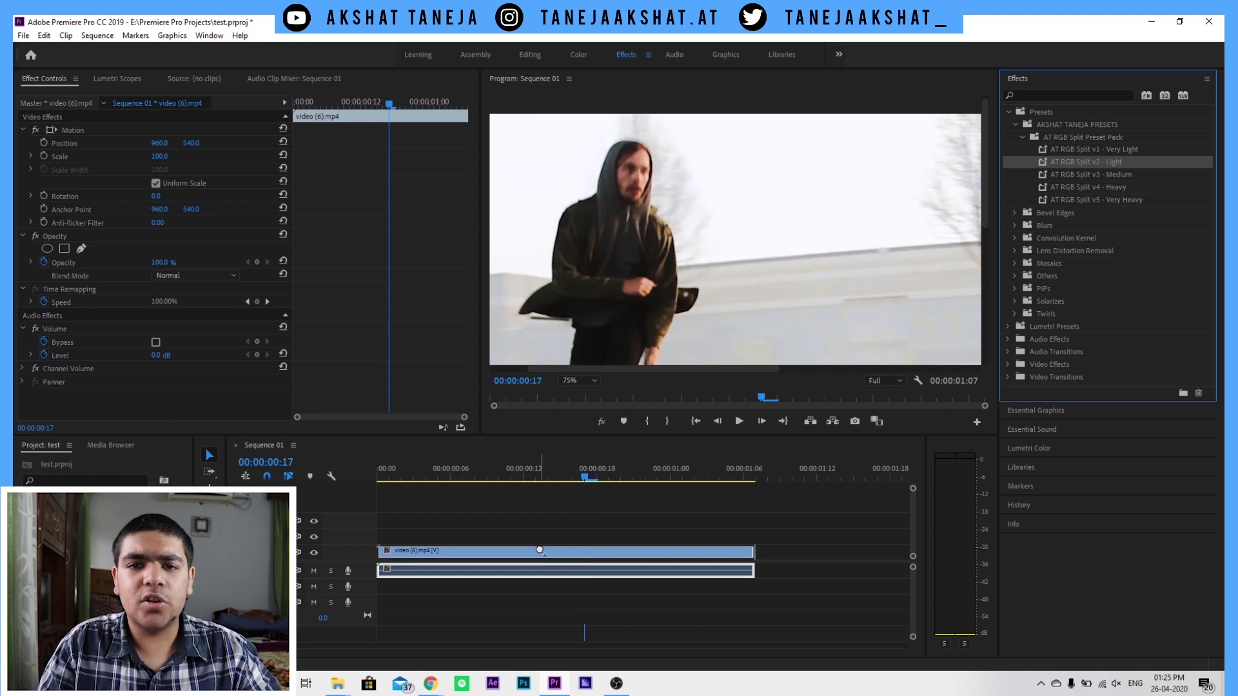
{"action": "scroll", "coordinate": [461, 534], "scroll_direction": "down", "scroll_amount": 5}
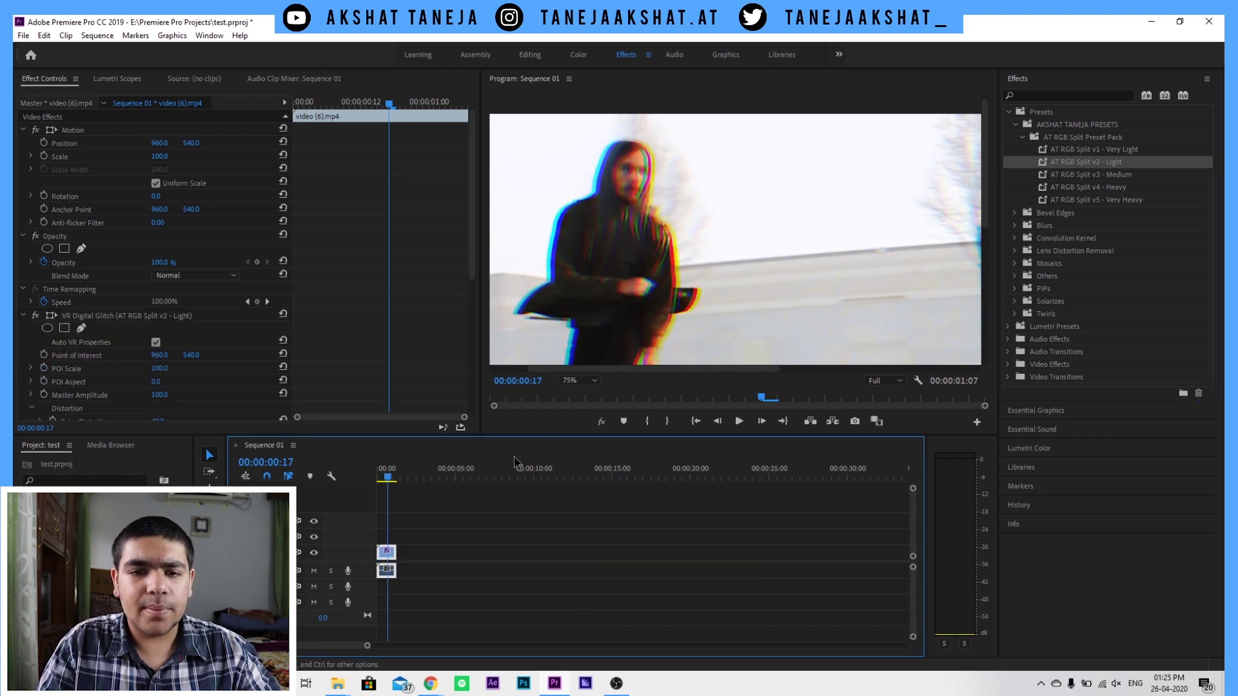
{"action": "left_click", "coordinate": [580, 380]}
{"action": "left_click", "coordinate": [576, 394]}
{"action": "key", "text": "Home"}
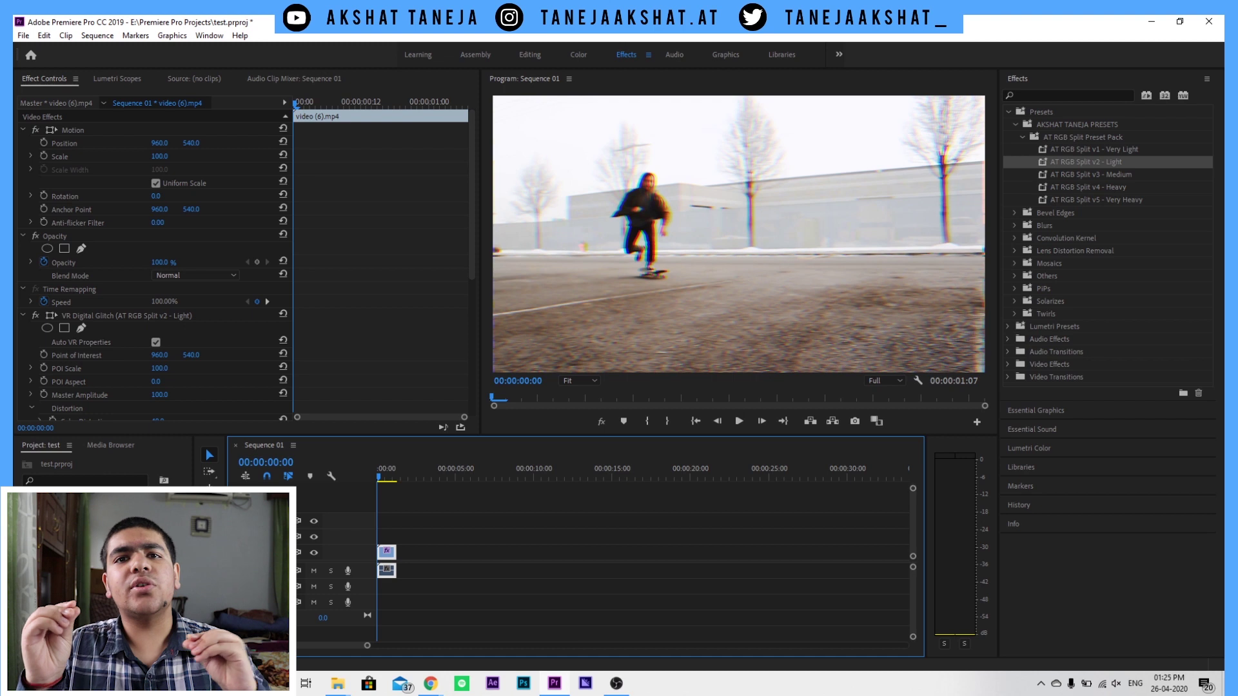